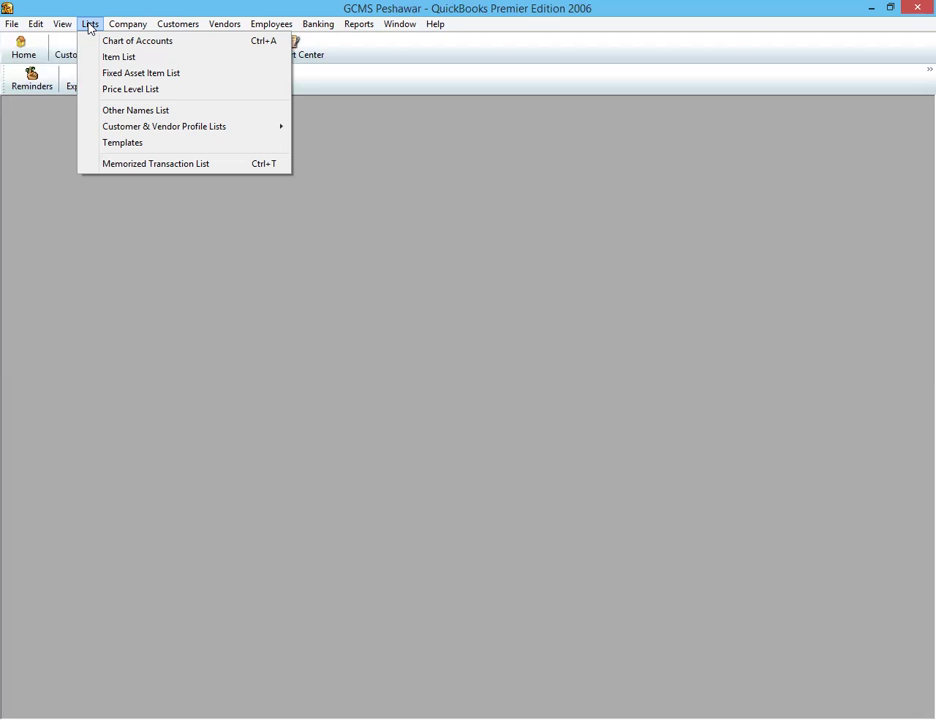
Start a new Service item from the item list and name it D.Com
left_click(141, 60)
left_click(190, 392)
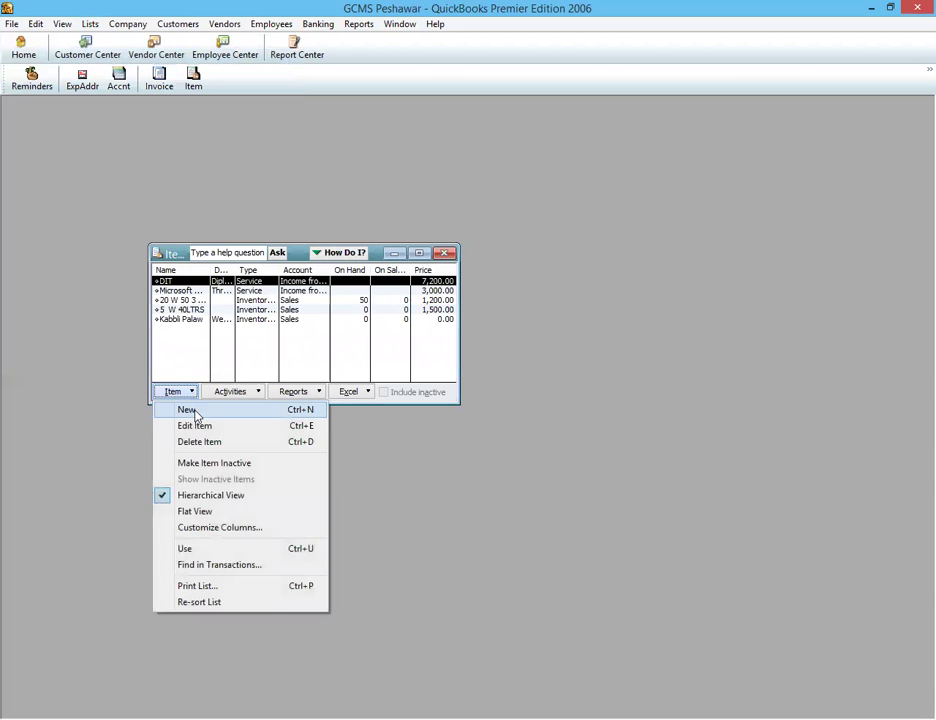
left_click(187, 410)
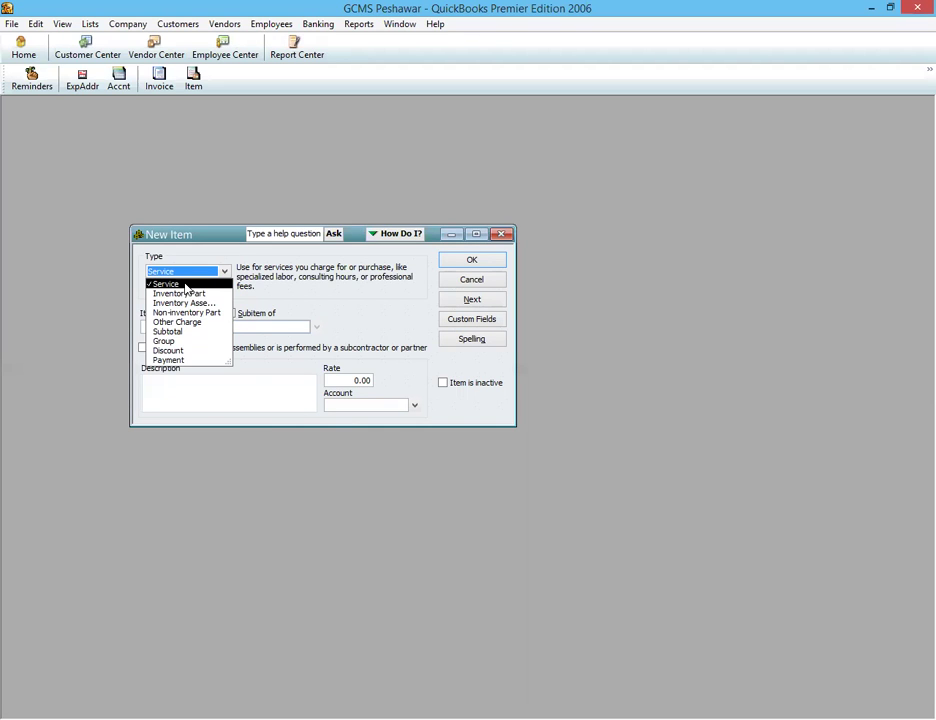
key("Escape")
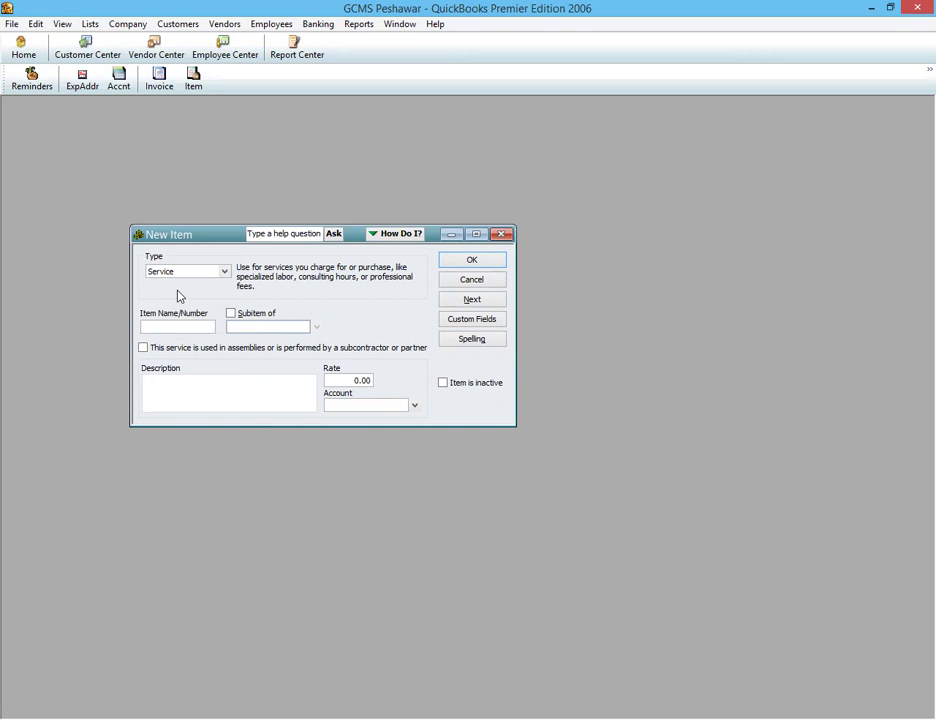
type("D.Com-1")
key("Tab")
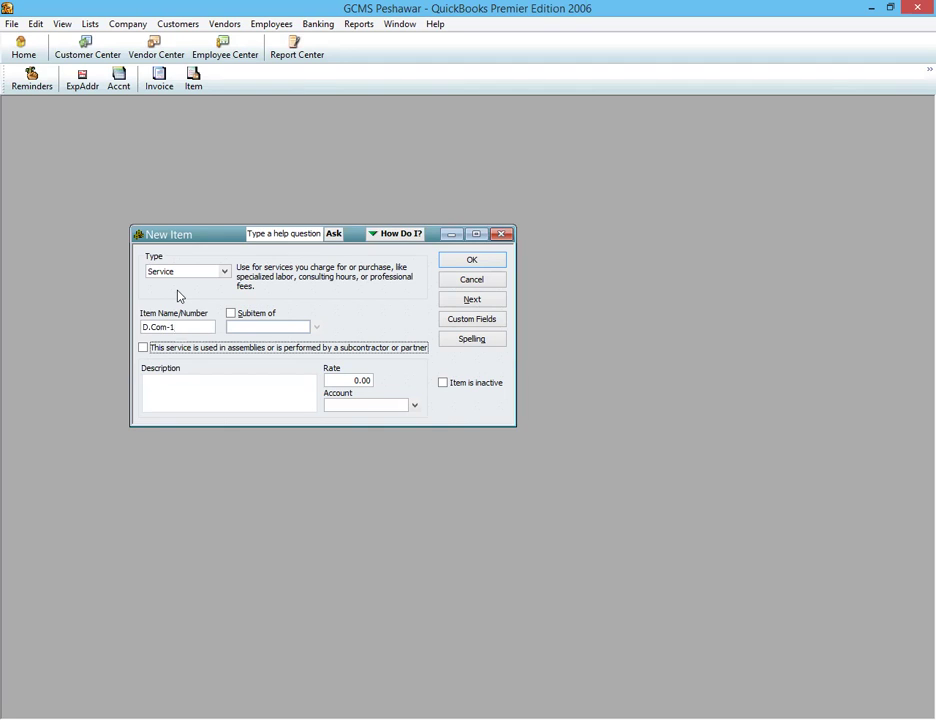
left_click_drag(168, 327, 181, 326)
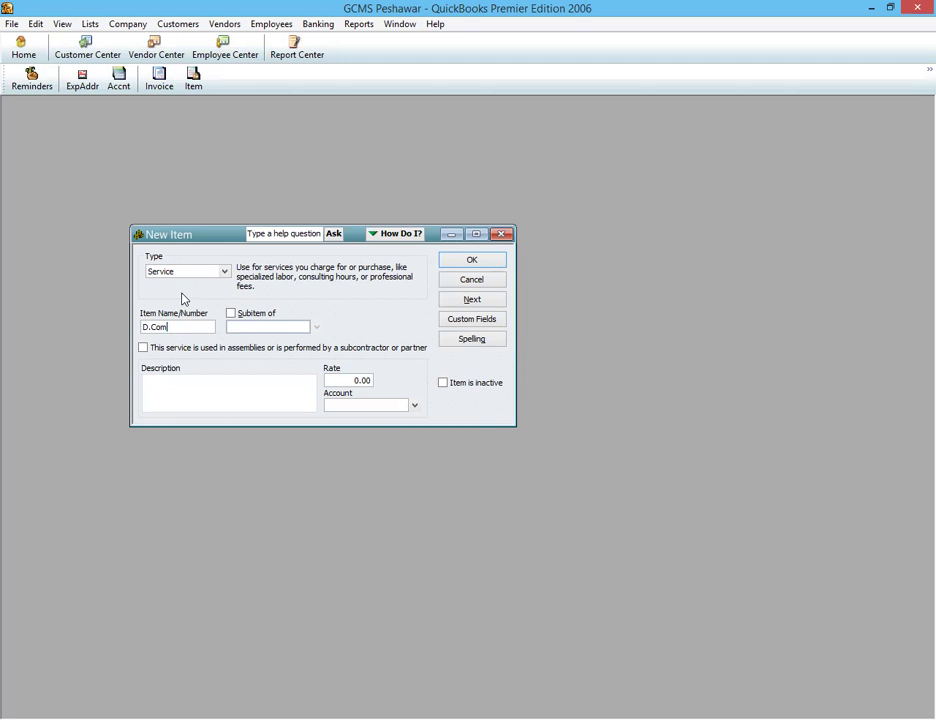
key("BackSpace")
left_click(168, 384)
left_click_drag(328, 380, 368, 379)
left_click(378, 404)
left_click(413, 405)
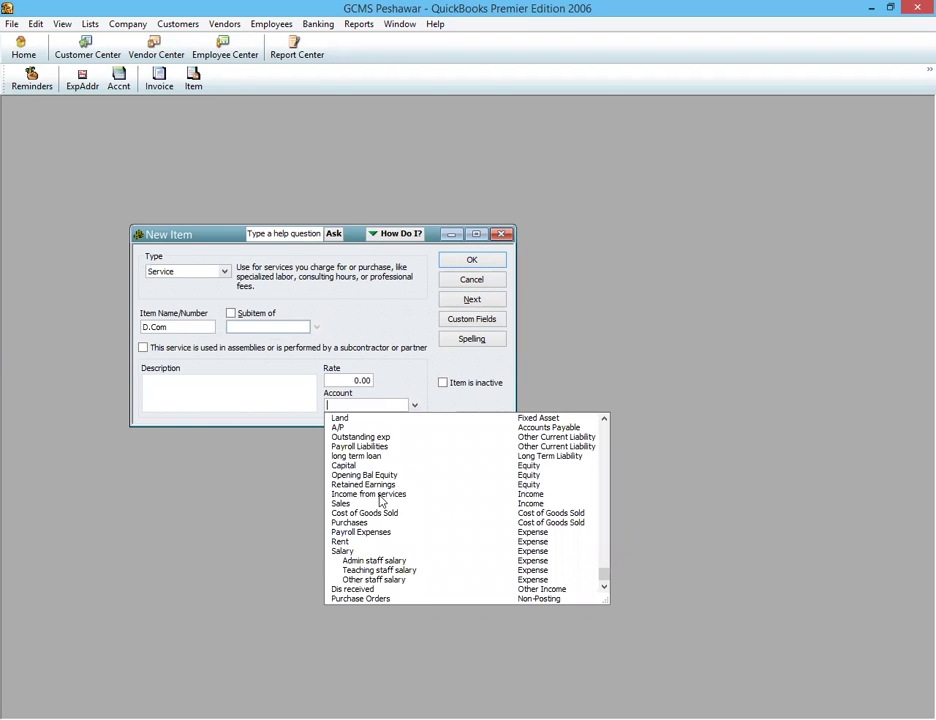
scroll(362, 440, "up", 4)
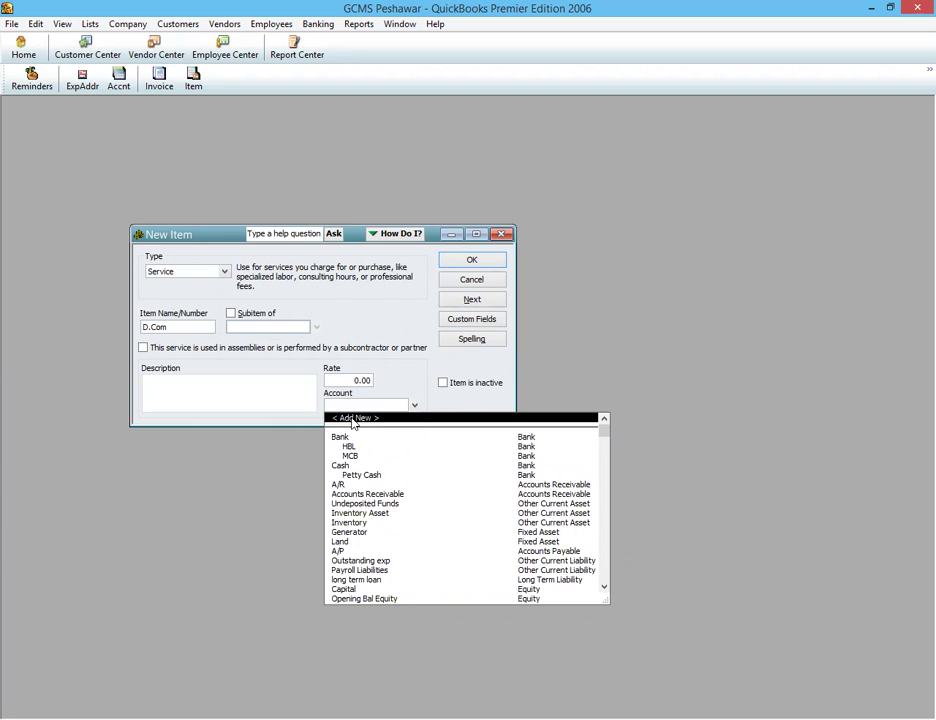
left_click(338, 418)
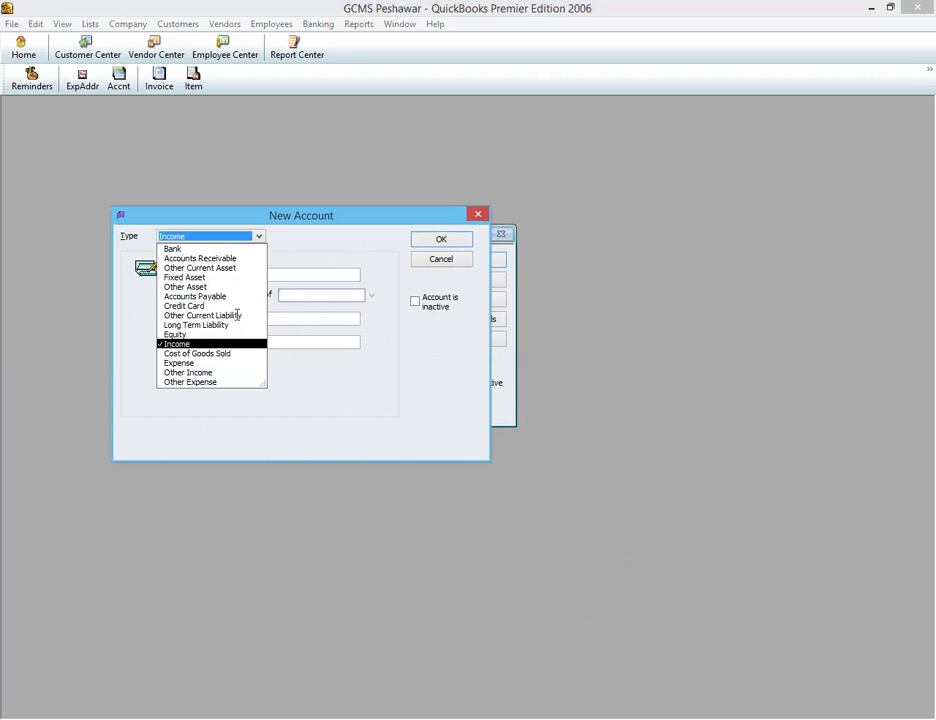
left_click(260, 272)
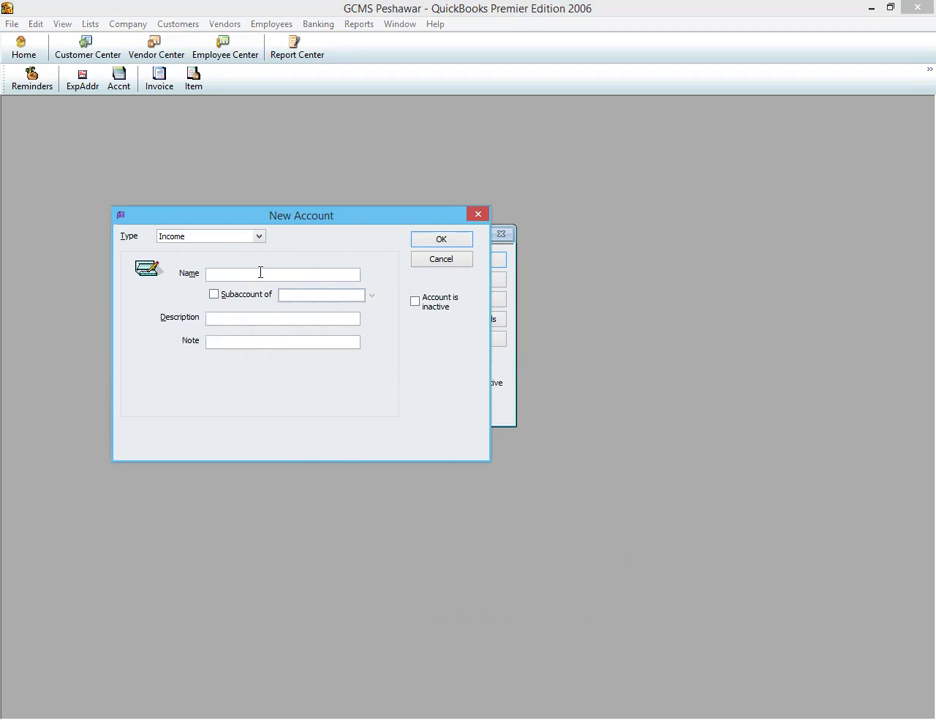
left_click(443, 262)
Assign the D.Com item to the Income from services account and save it, continuing with a blank item
type("Income from services")
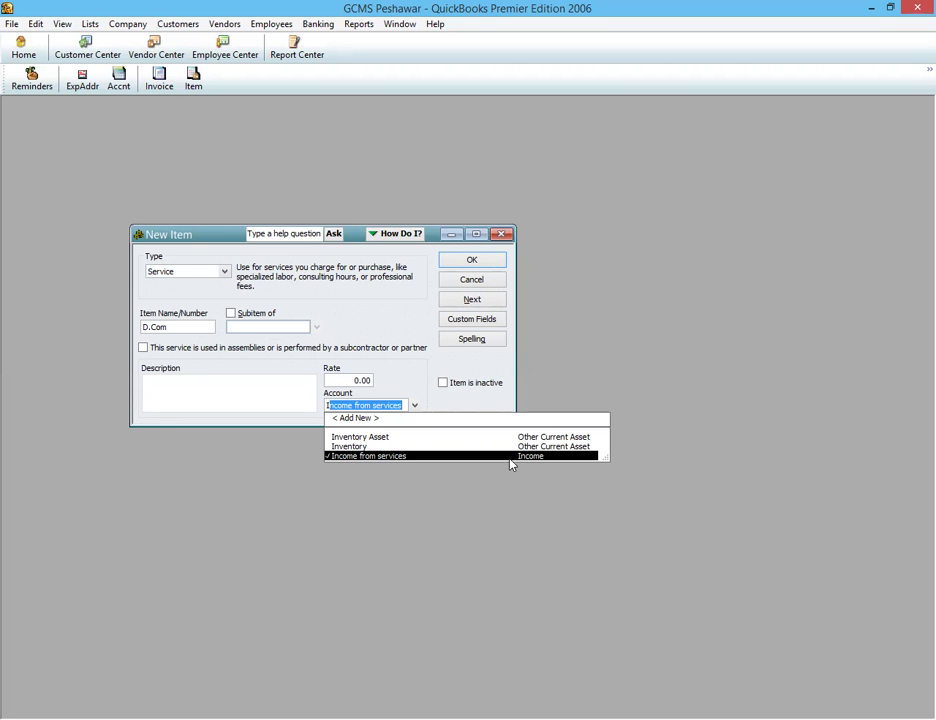
left_click(485, 300)
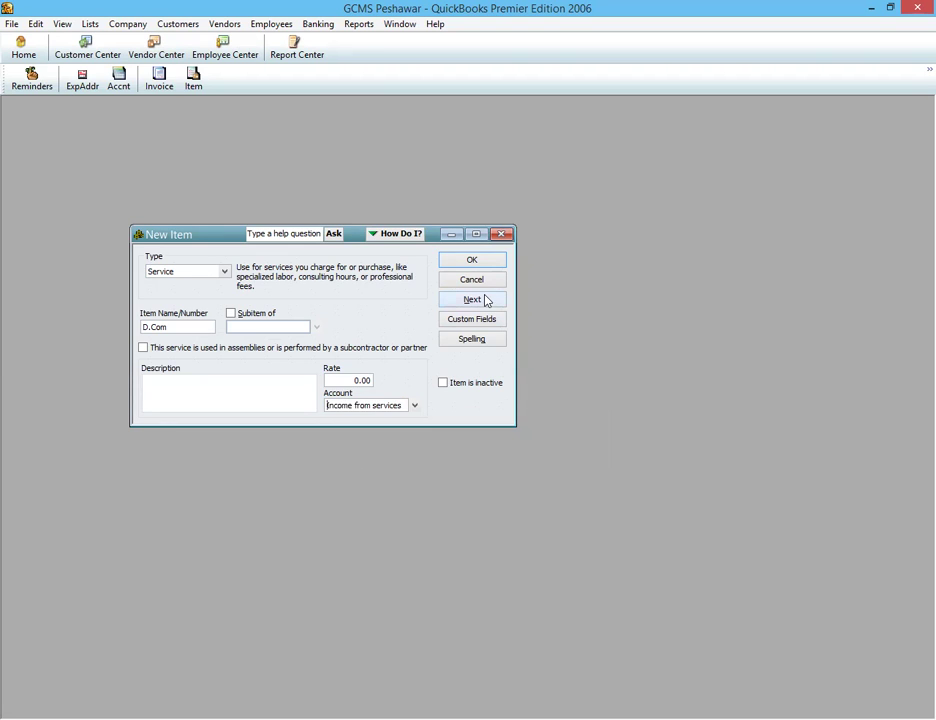
left_click(486, 302)
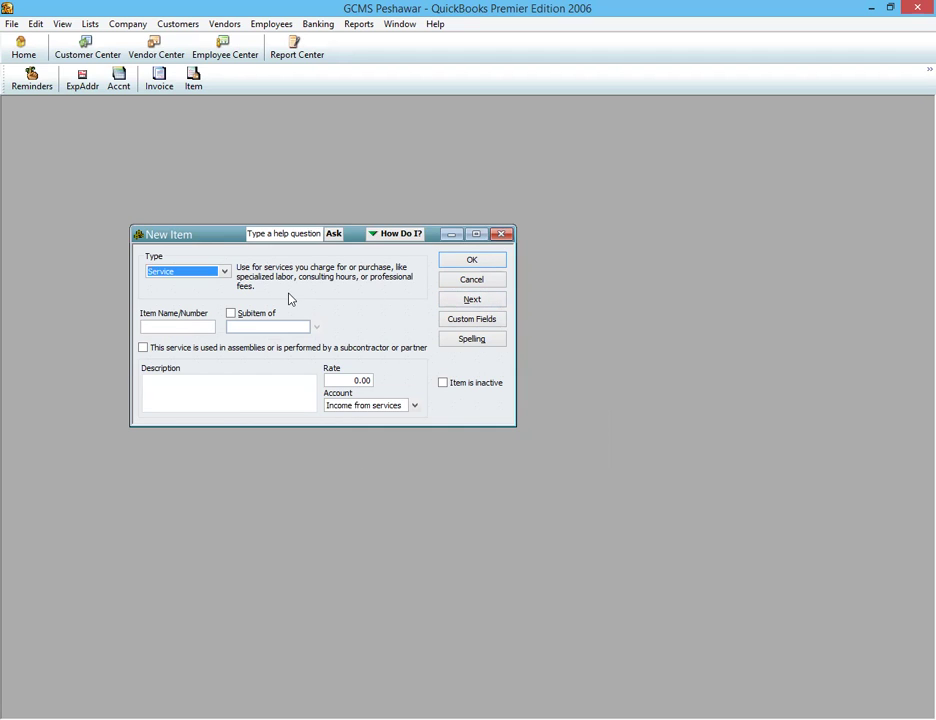
Move the new item form clear of the item list and name the next Service item Ist Year
left_click_drag(196, 240, 183, 306)
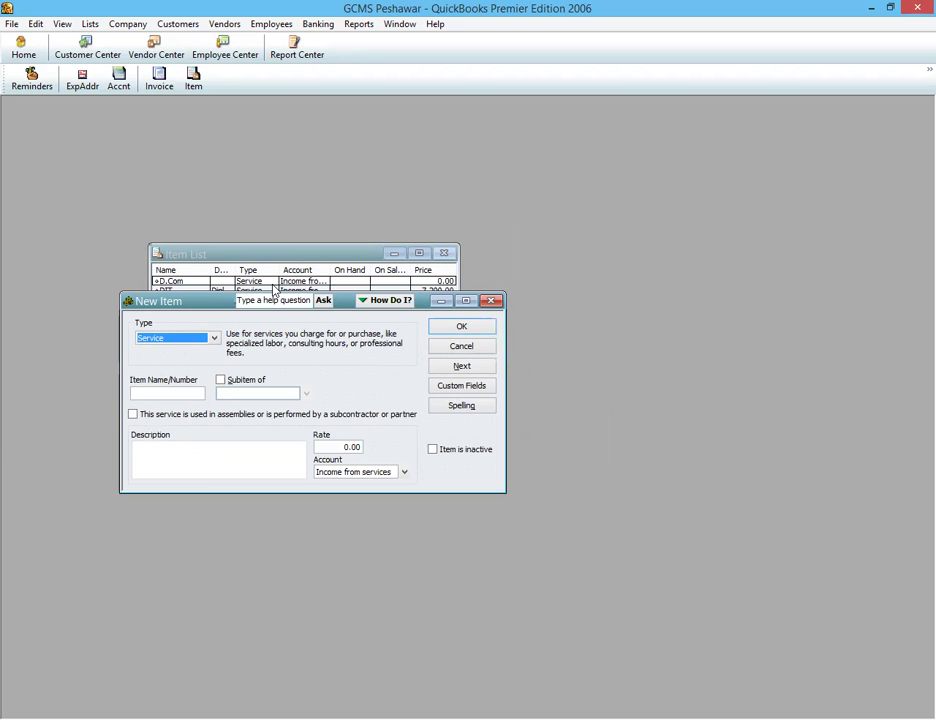
left_click(161, 393)
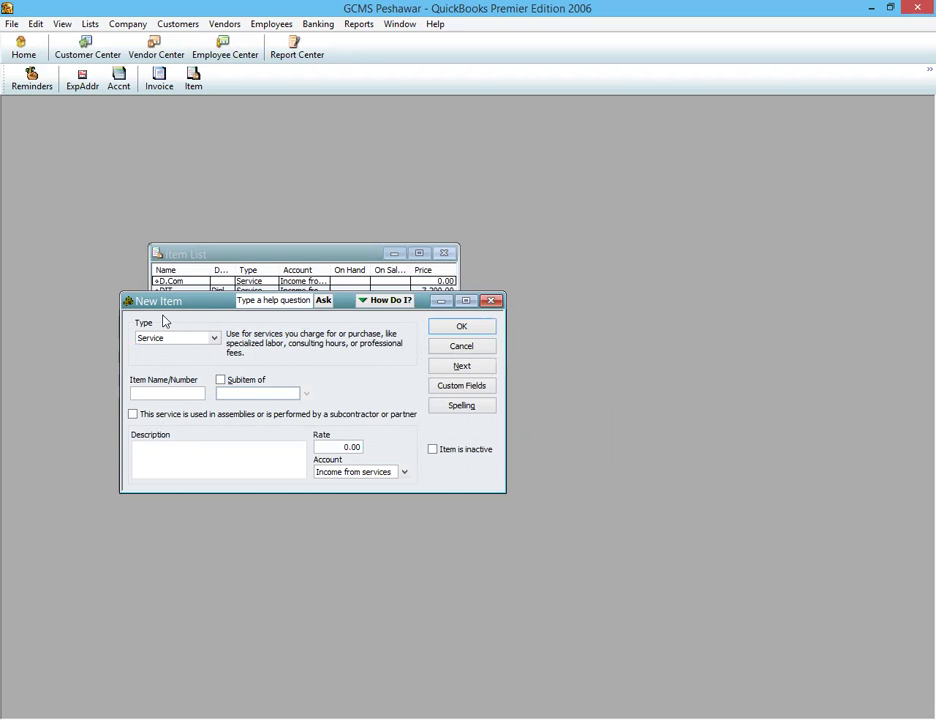
type("Ist Year")
key("Left")
key("Left")
key("Left")
key("Left")
key("Left")
key("Left")
key("Left")
key("Left")
key("BackSpace")
type("1")
Make Ist Year a subitem of D.Com with a rate of 20000 and save it, continuing with a blank item
left_click(220, 380)
left_click(305, 394)
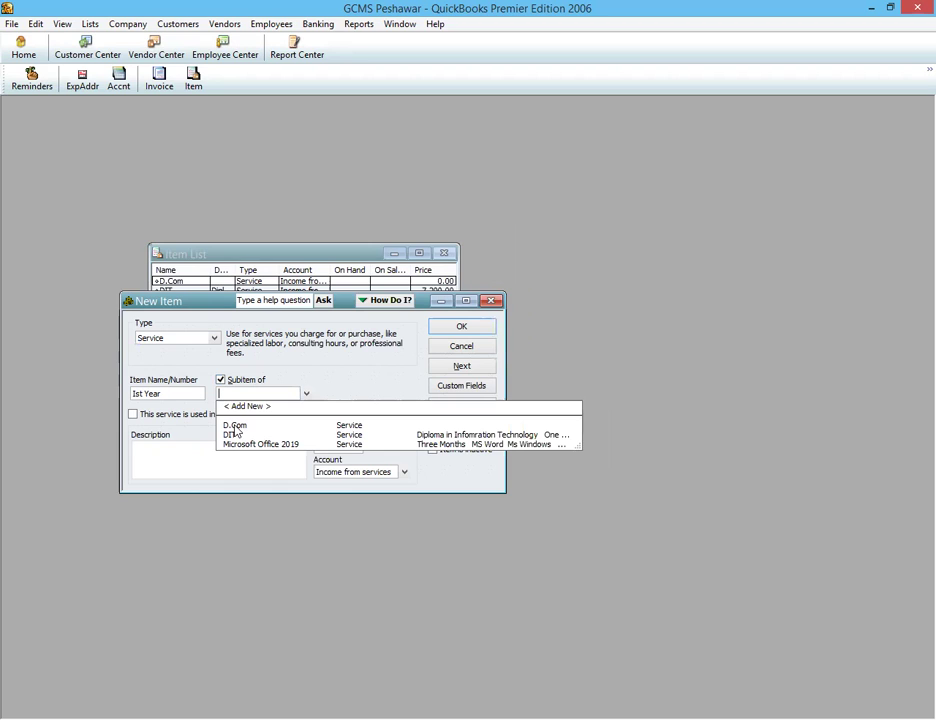
left_click(349, 425)
left_click(338, 447)
type("20000")
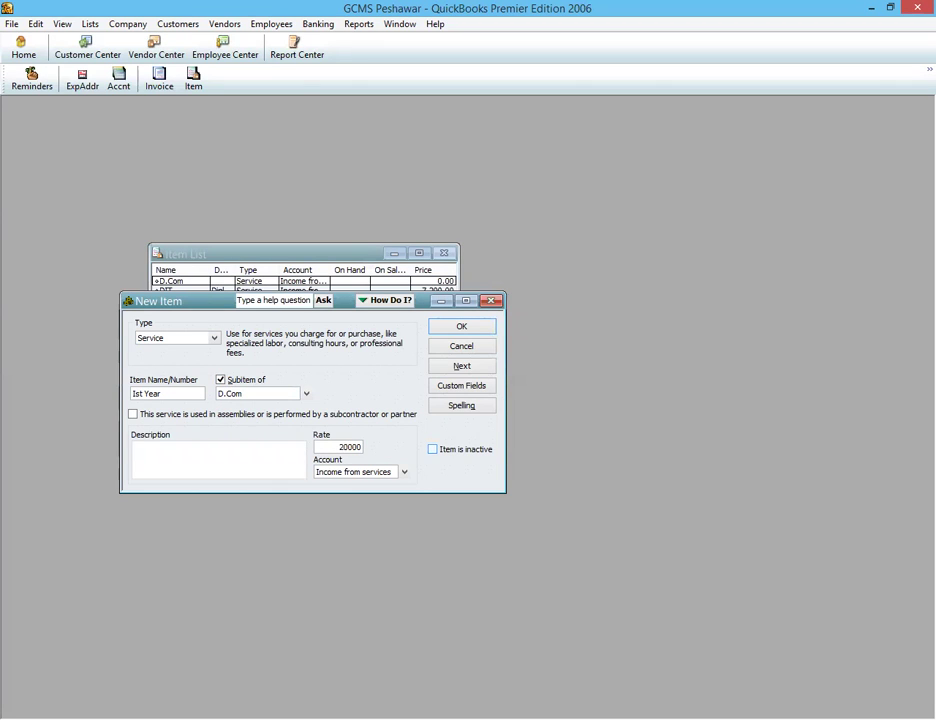
left_click(484, 370)
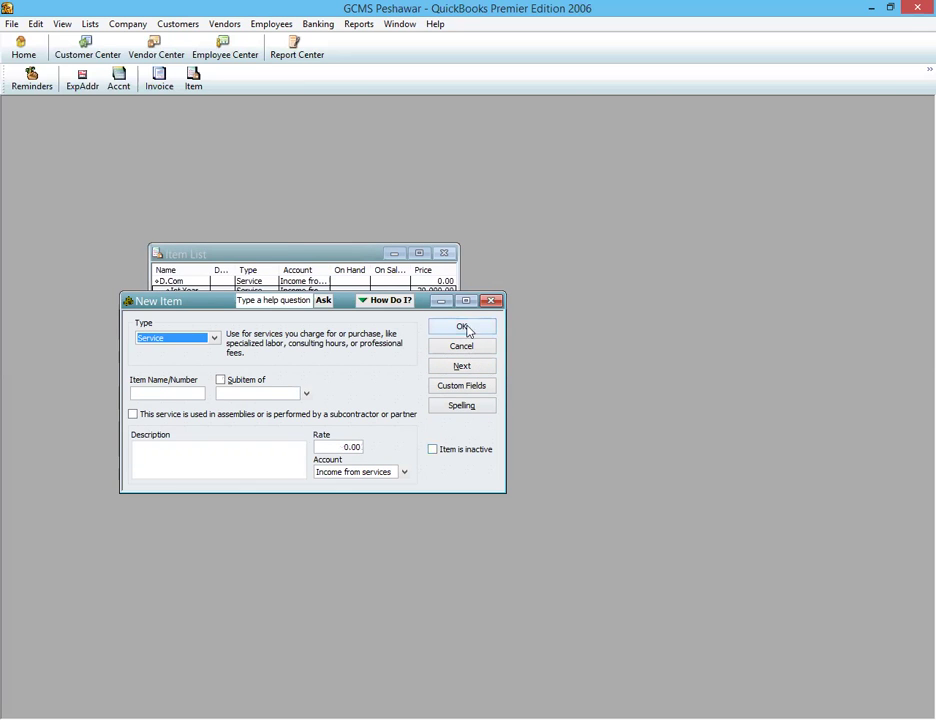
Add a Service item named 2nd Year as a subitem of D.Com with a rate of 25000
left_click_drag(393, 253, 336, 213)
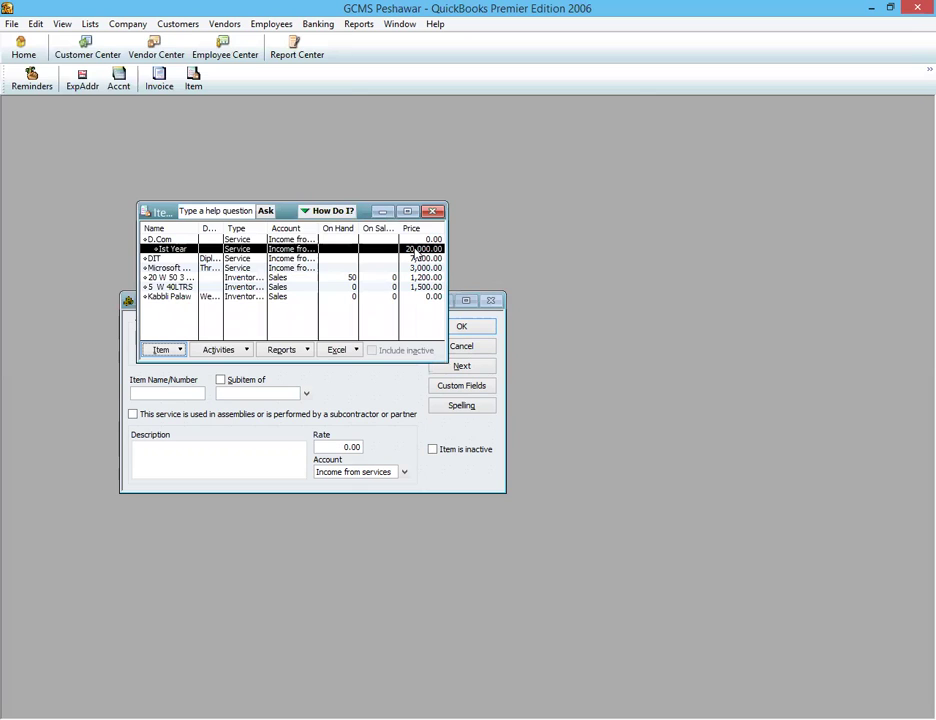
left_click(183, 391)
type("2")
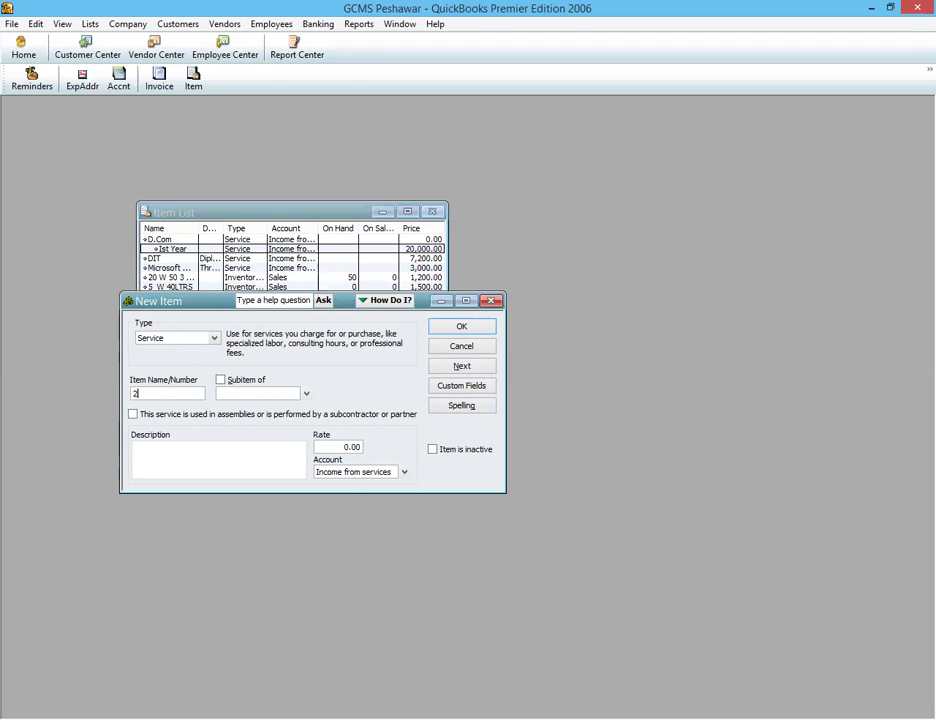
type("nd Year")
left_click(305, 394)
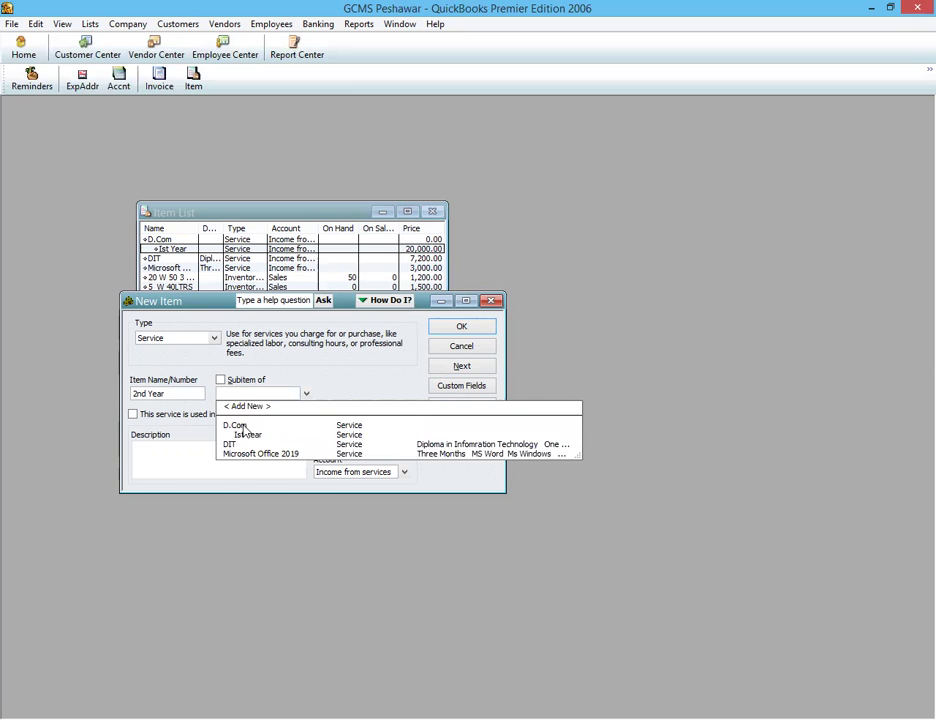
left_click(243, 428)
key("Tab")
type("25000")
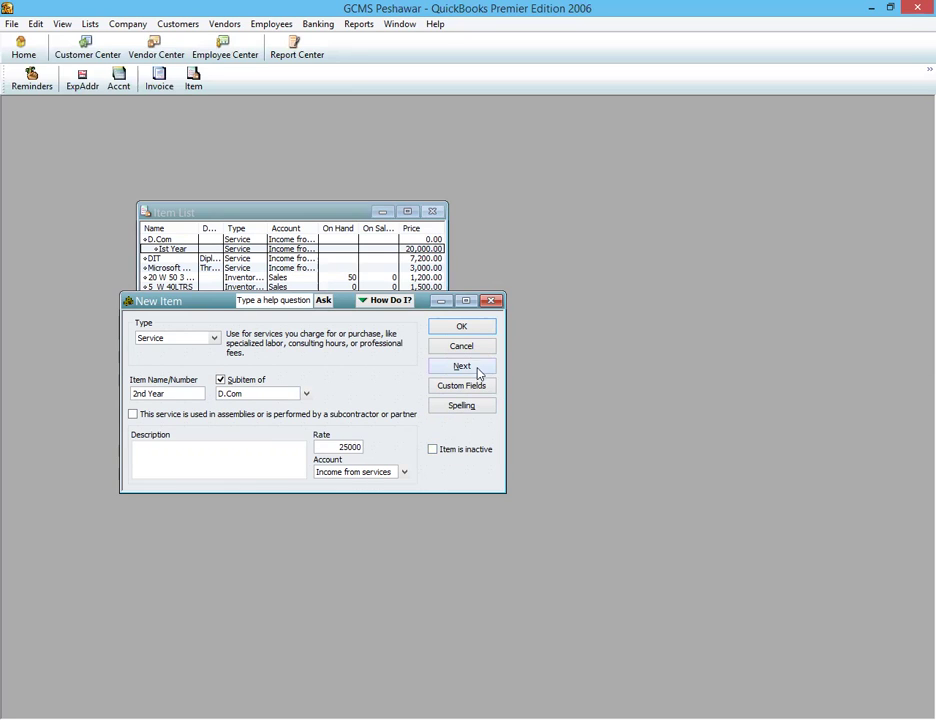
left_click(462, 367)
Close the new item form and review the item list at full size, restoring its window when done
left_click(490, 304)
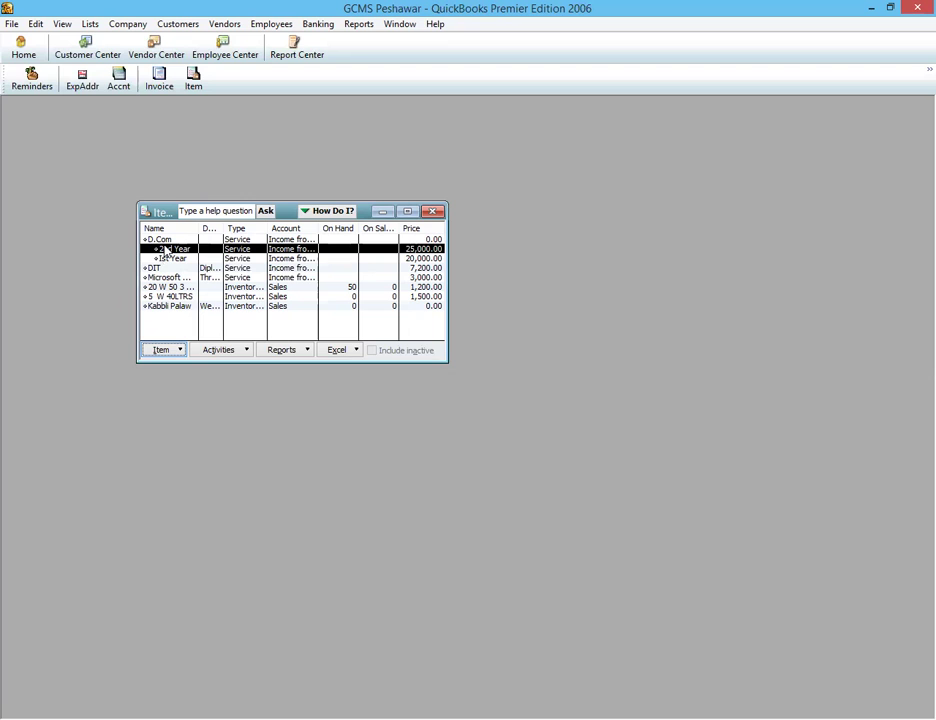
left_click(409, 212)
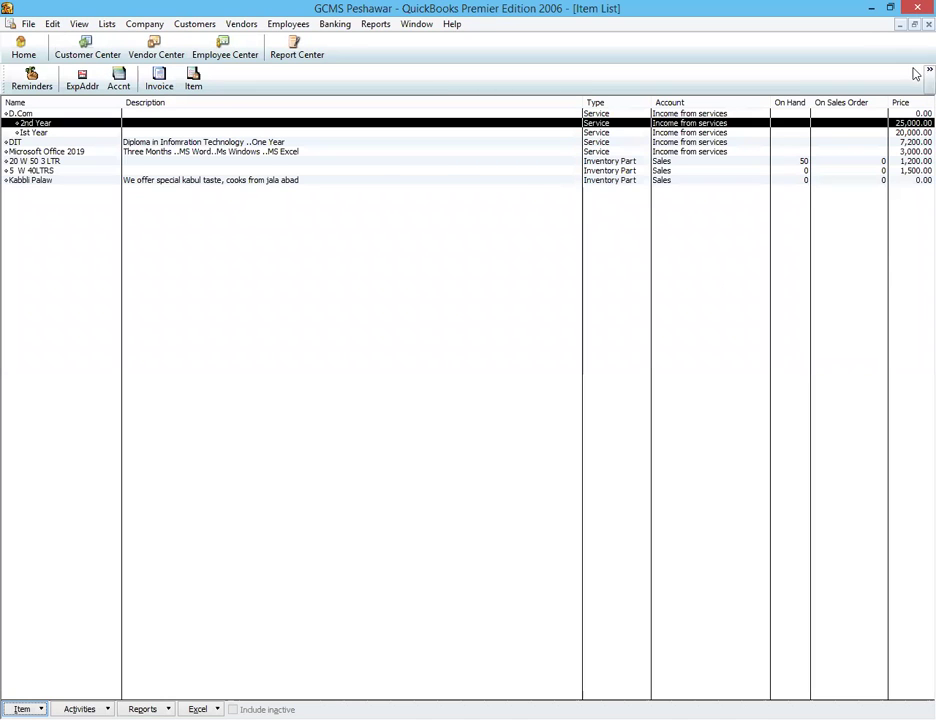
left_click(914, 25)
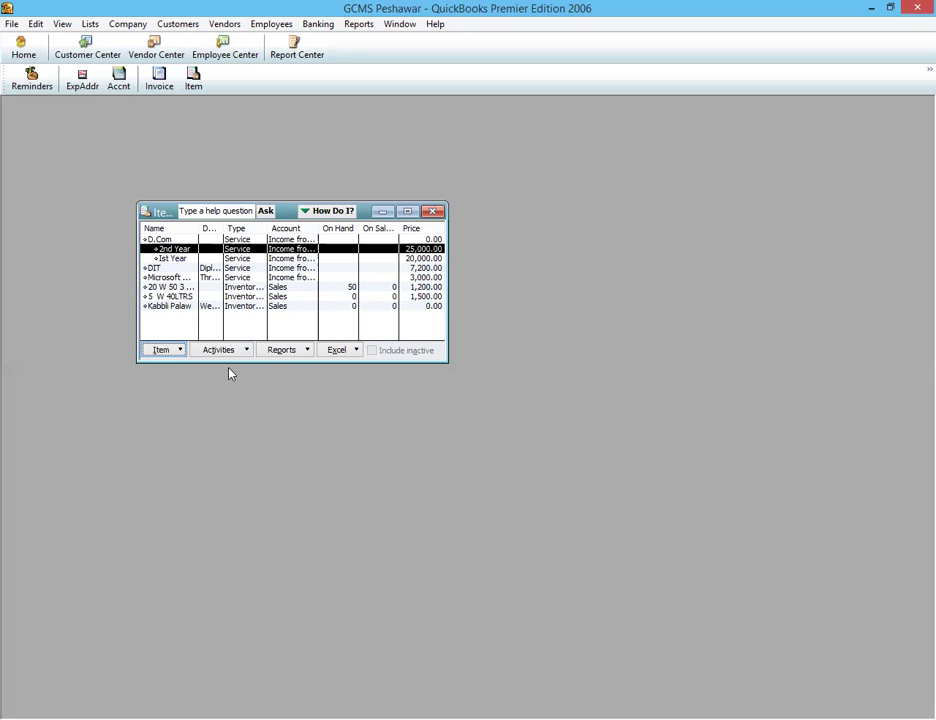
Start a new Inventory Part item and name it CoreI3
left_click(170, 351)
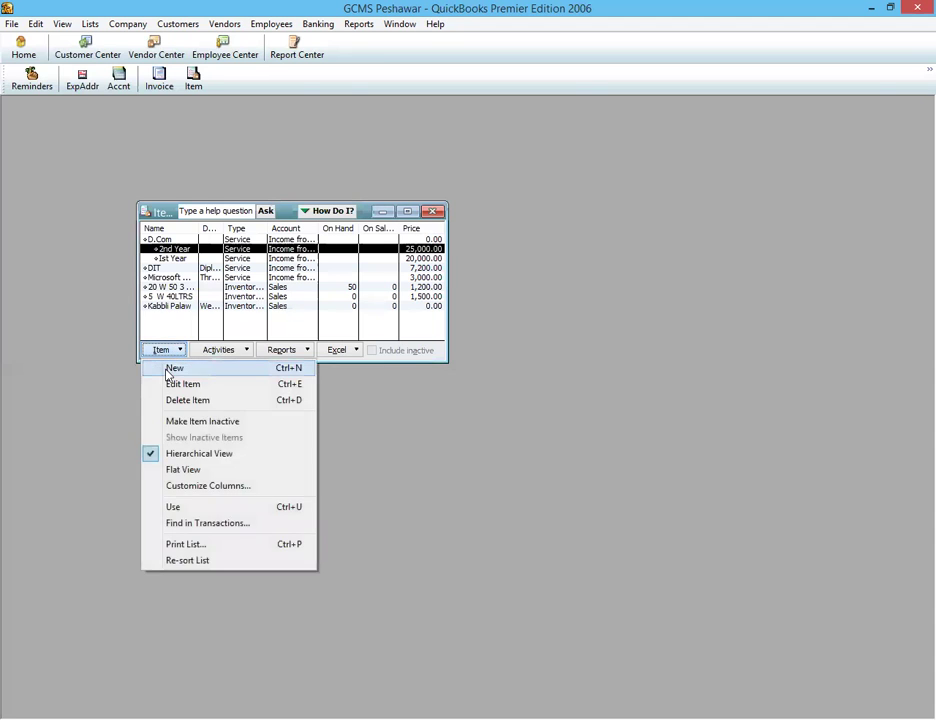
left_click(167, 368)
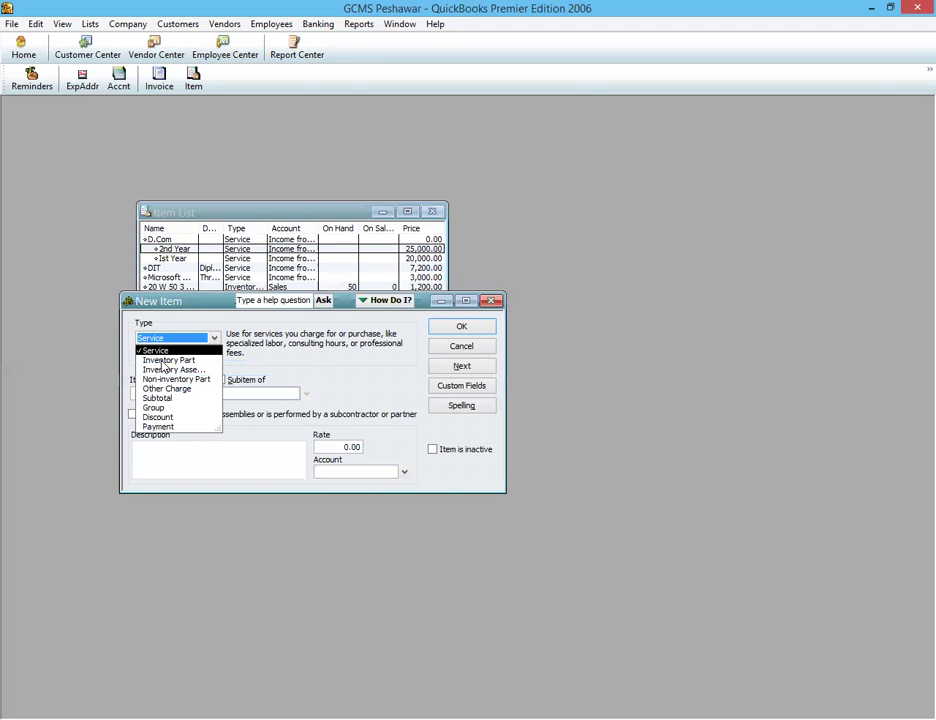
left_click(164, 361)
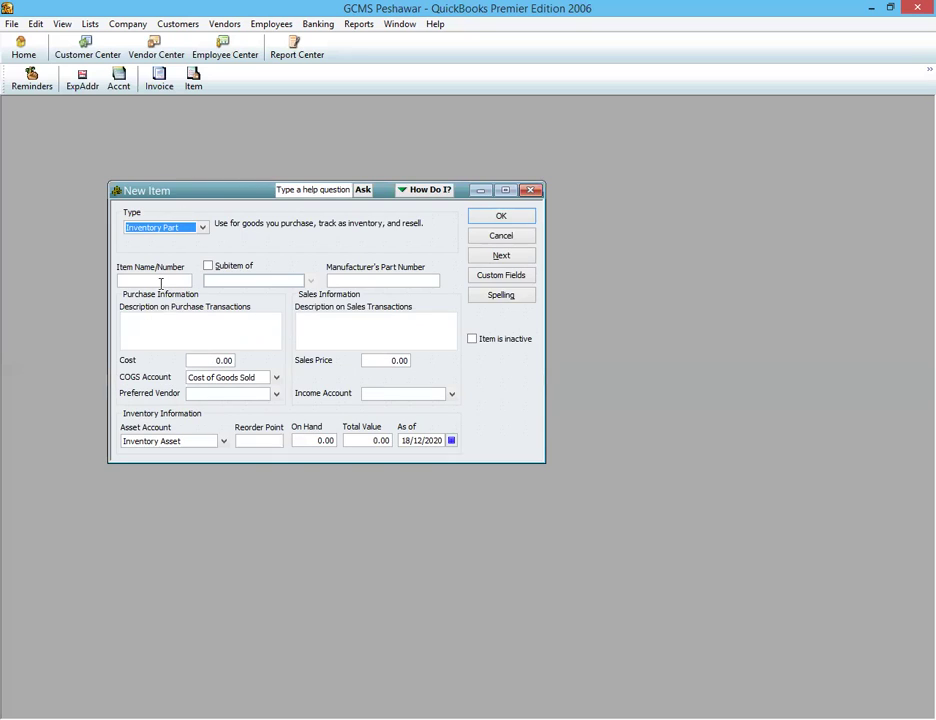
left_click(160, 281)
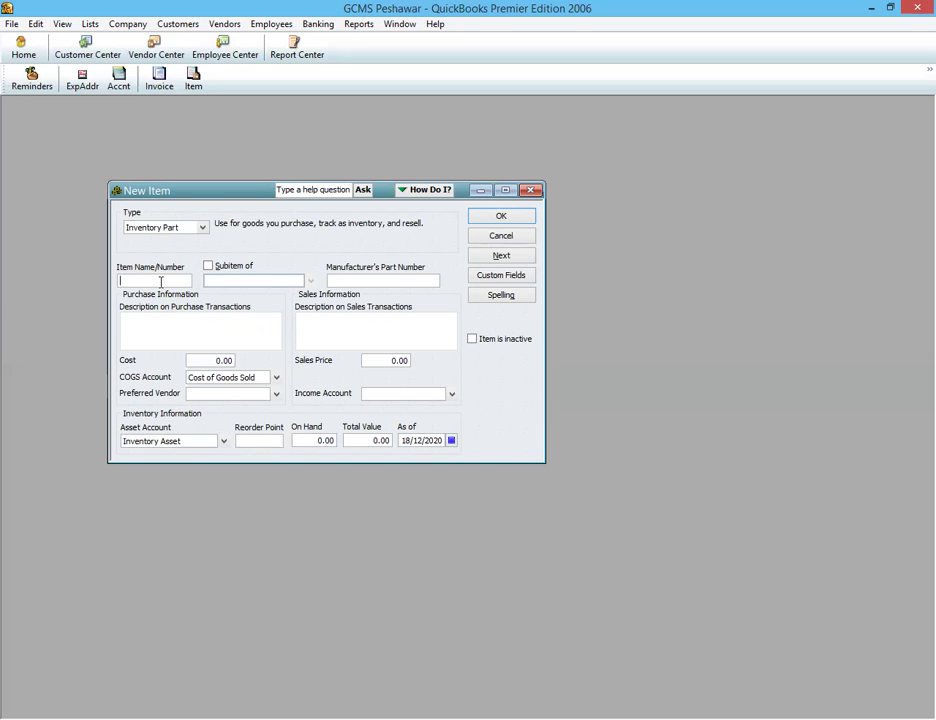
type("C")
type("orel")
type("3")
left_click(230, 330)
double_click(159, 281)
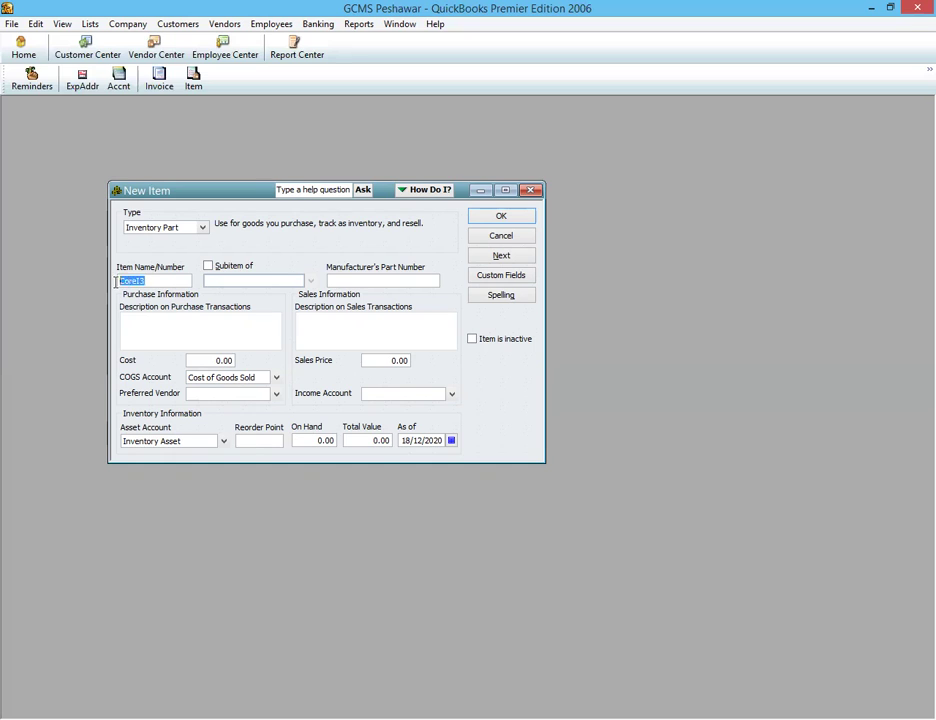
left_click(161, 323)
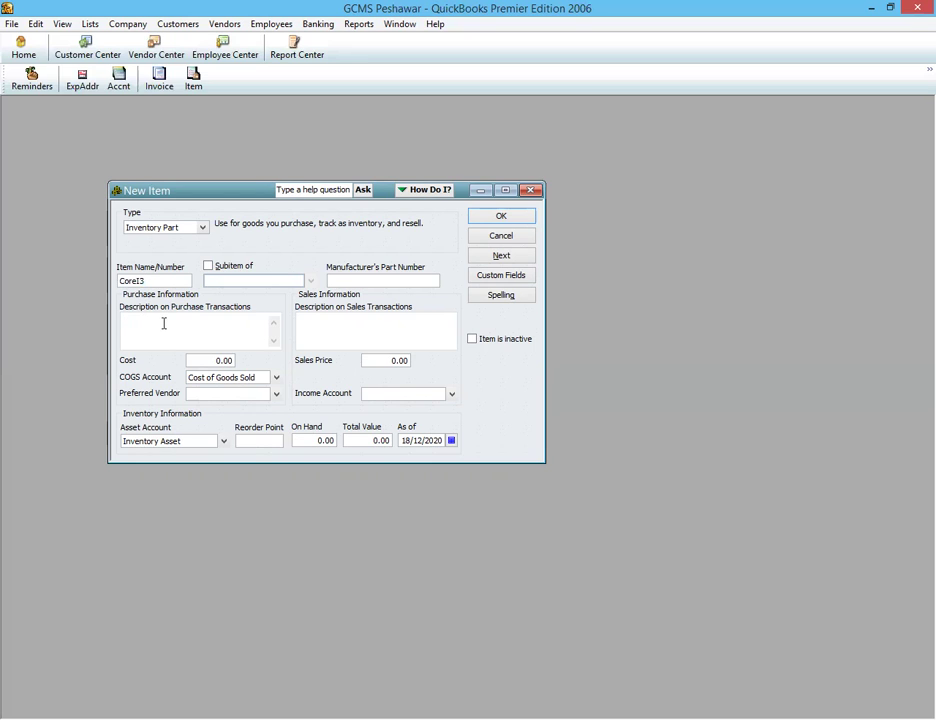
double_click(157, 281)
left_click(309, 319)
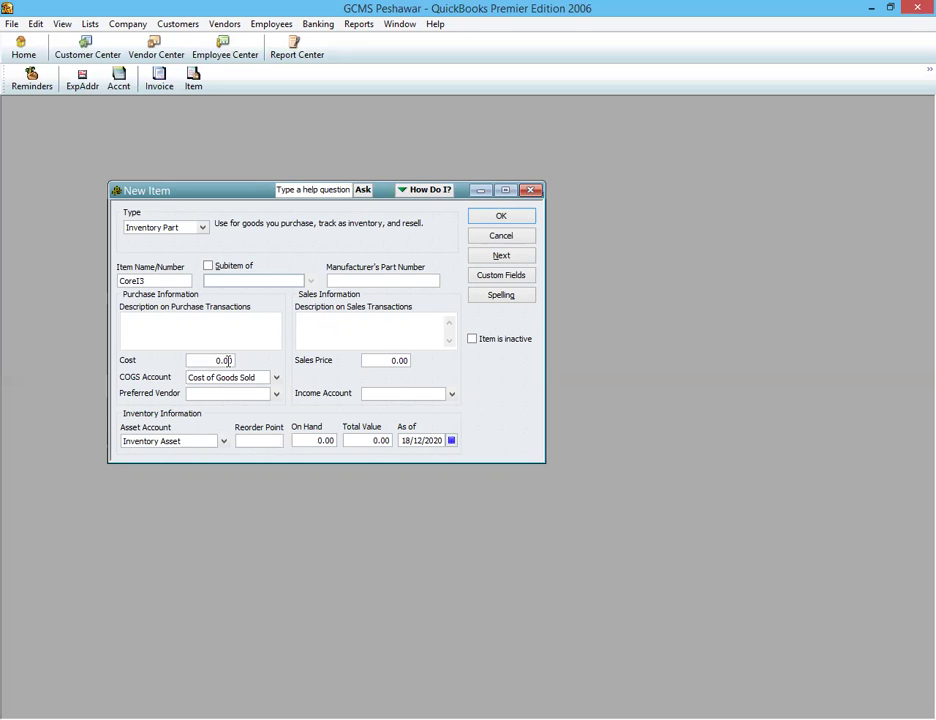
Set the CoreI3 item's cost to 25000 and its sales price to 30000
left_click(207, 363)
type("25000")
left_click(380, 360)
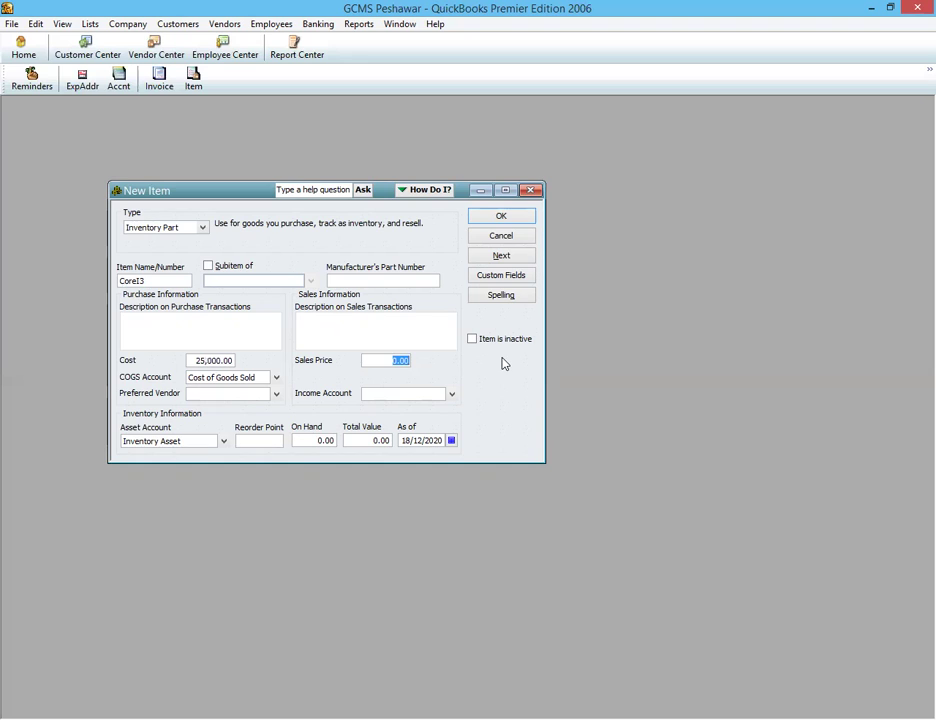
type("30000")
left_click(415, 325)
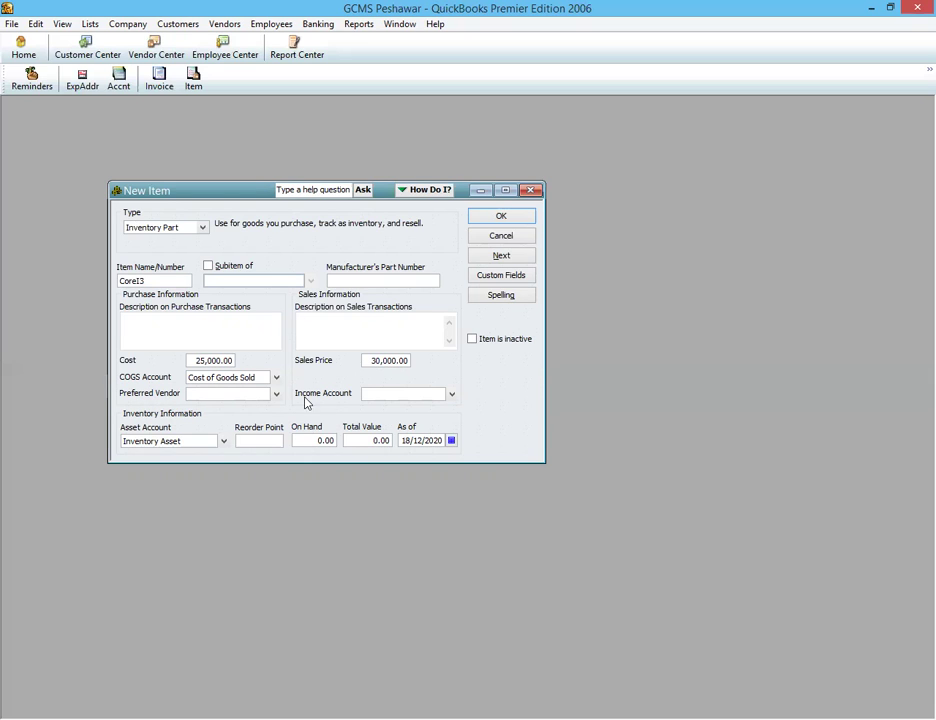
Assign Sales as the income account of the CoreI3 inventory part
left_click_drag(373, 363, 417, 361)
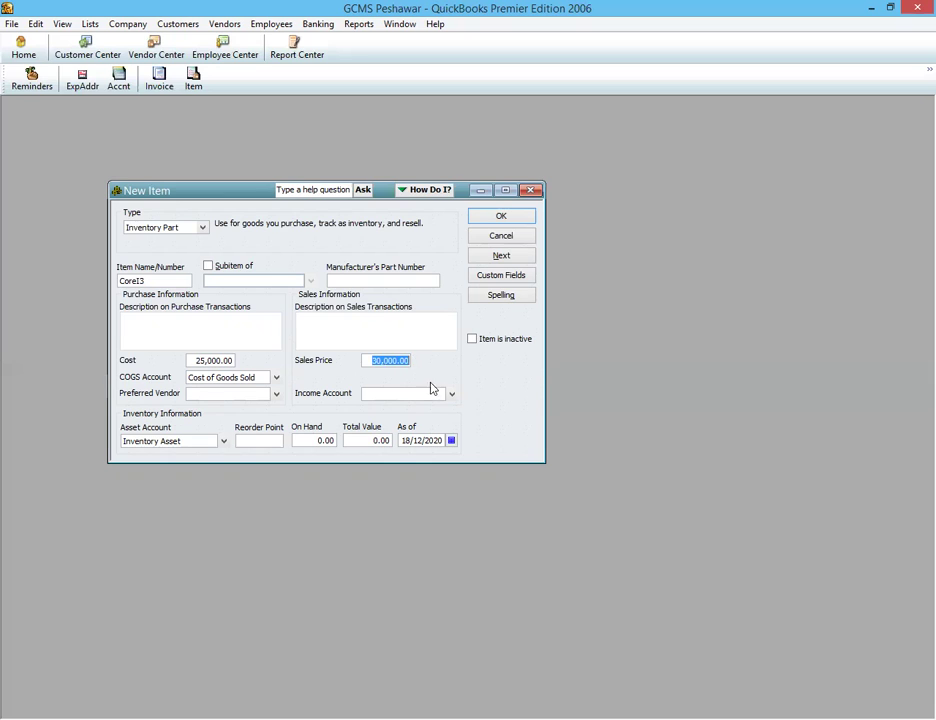
left_click(411, 391)
type("Salary")
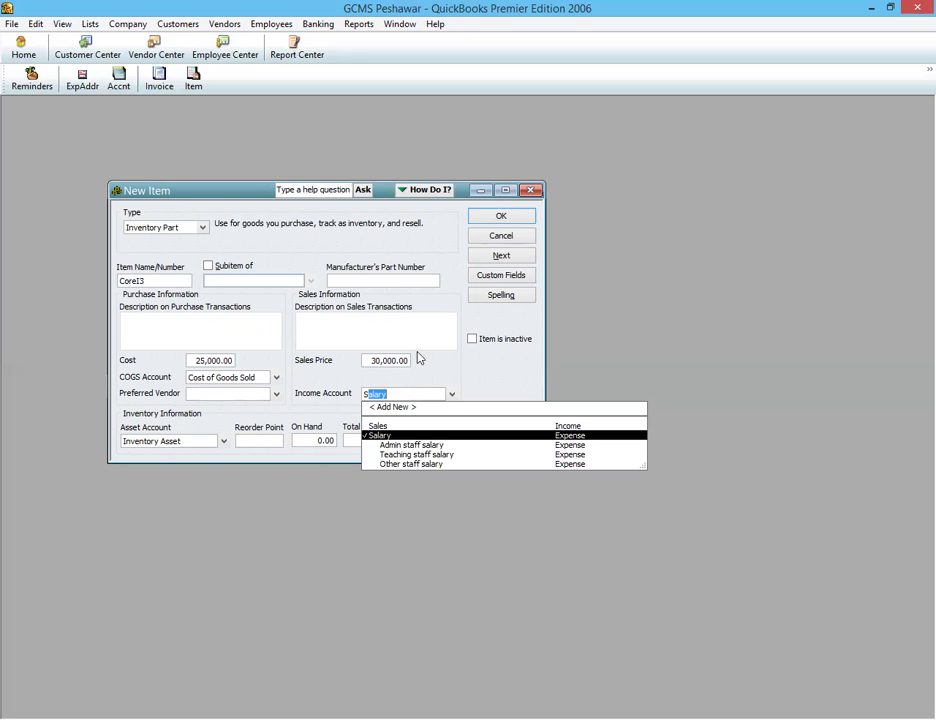
left_click(401, 363)
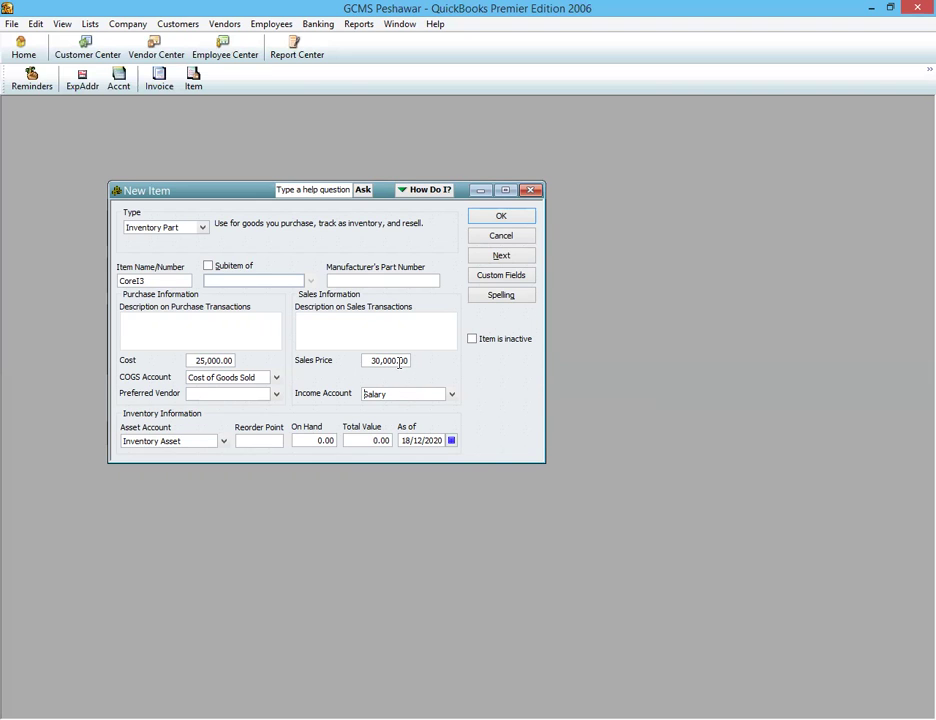
left_click(452, 393)
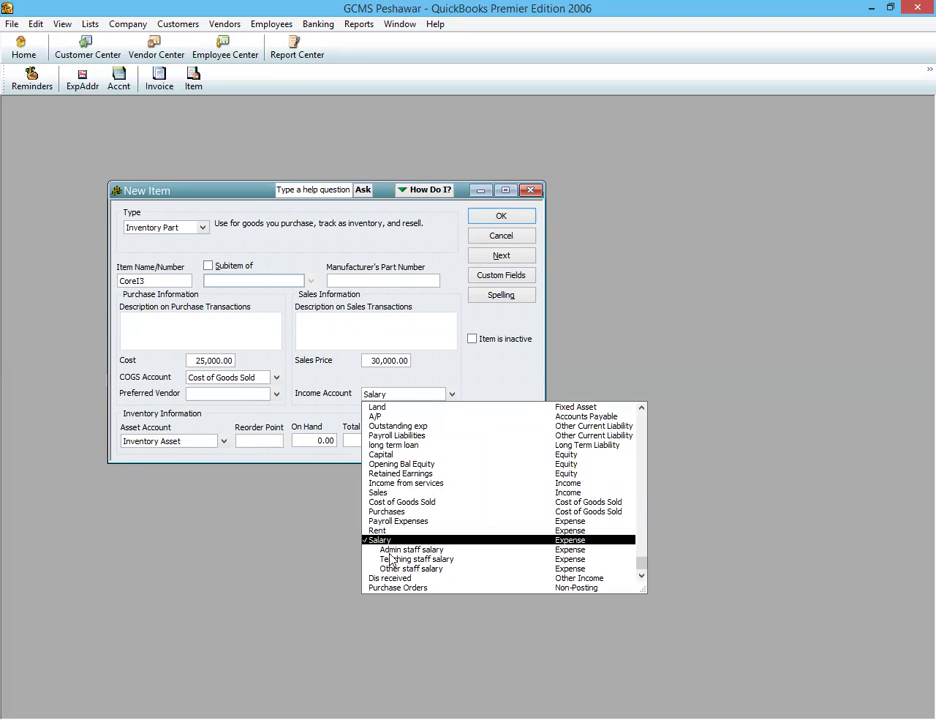
type("s")
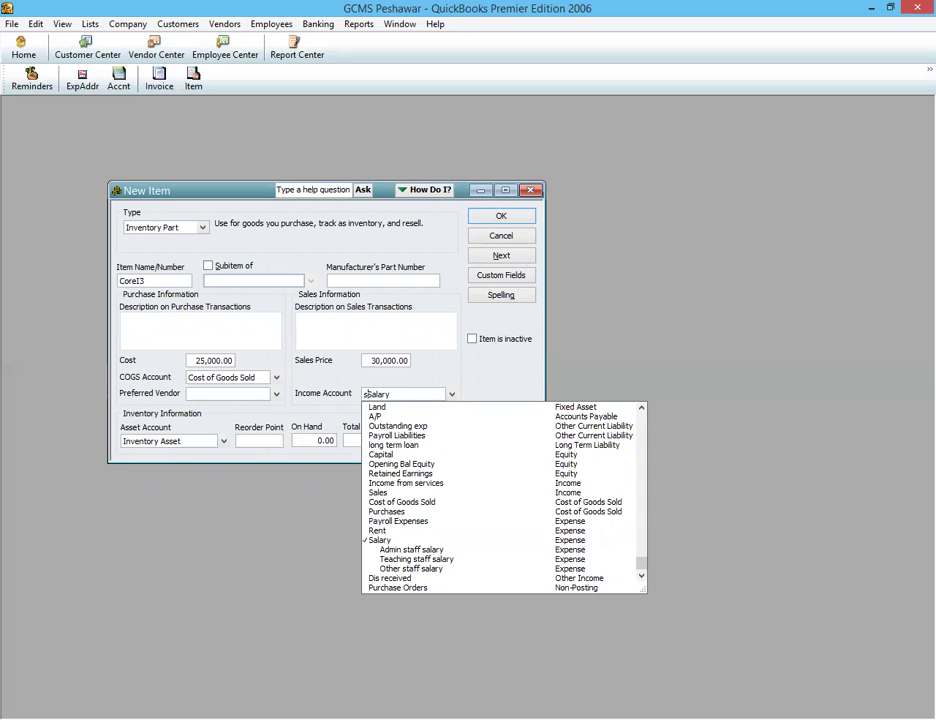
left_click_drag(412, 395, 305, 395)
type("Sa")
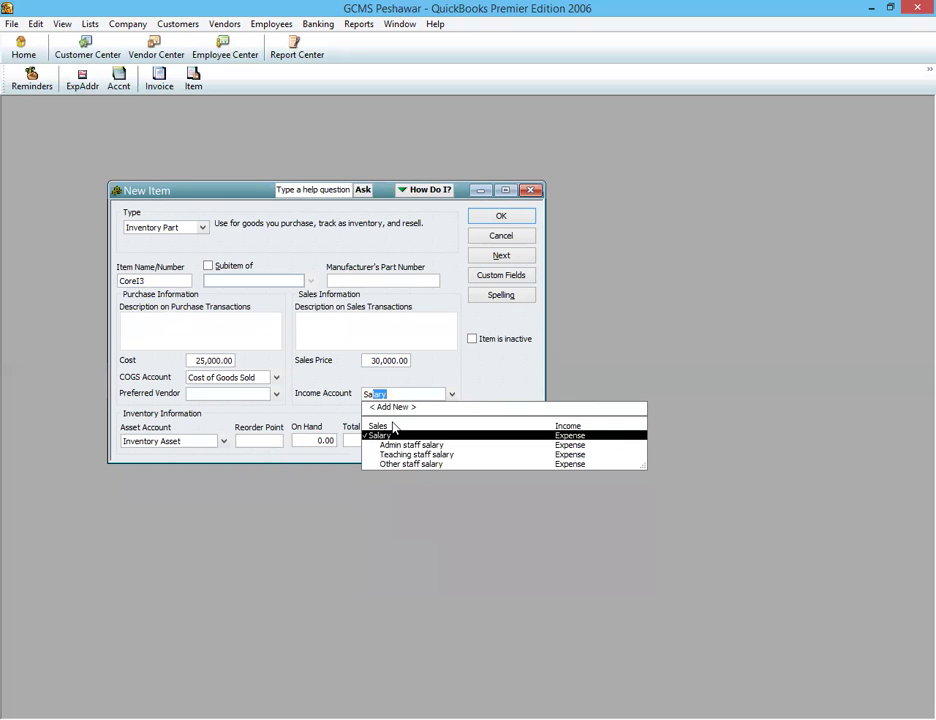
Give CoreI3 a reorder point of 100 and 50 units on hand, and save it, continuing with a blank item form
left_click(265, 440)
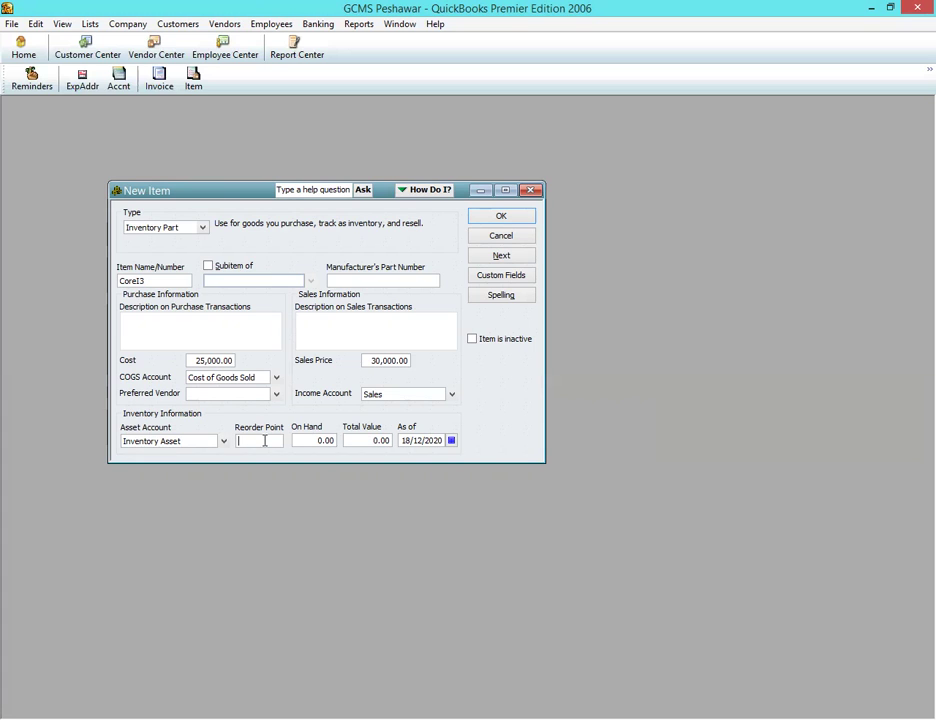
type("100")
left_click(312, 441)
type("50")
left_click(359, 440)
left_click_drag(347, 440, 389, 440)
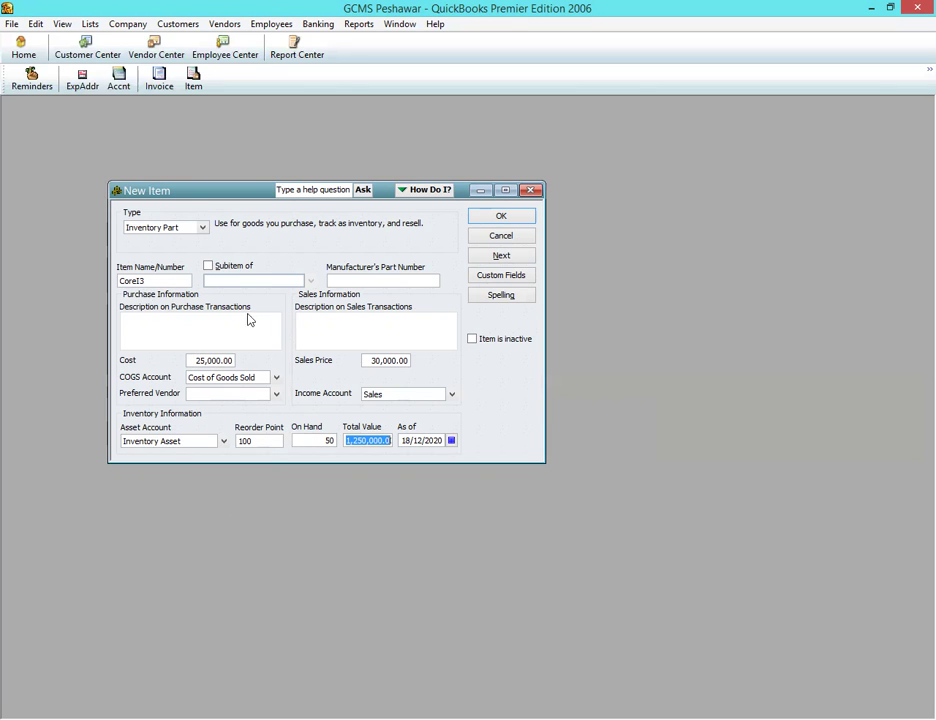
left_click(496, 258)
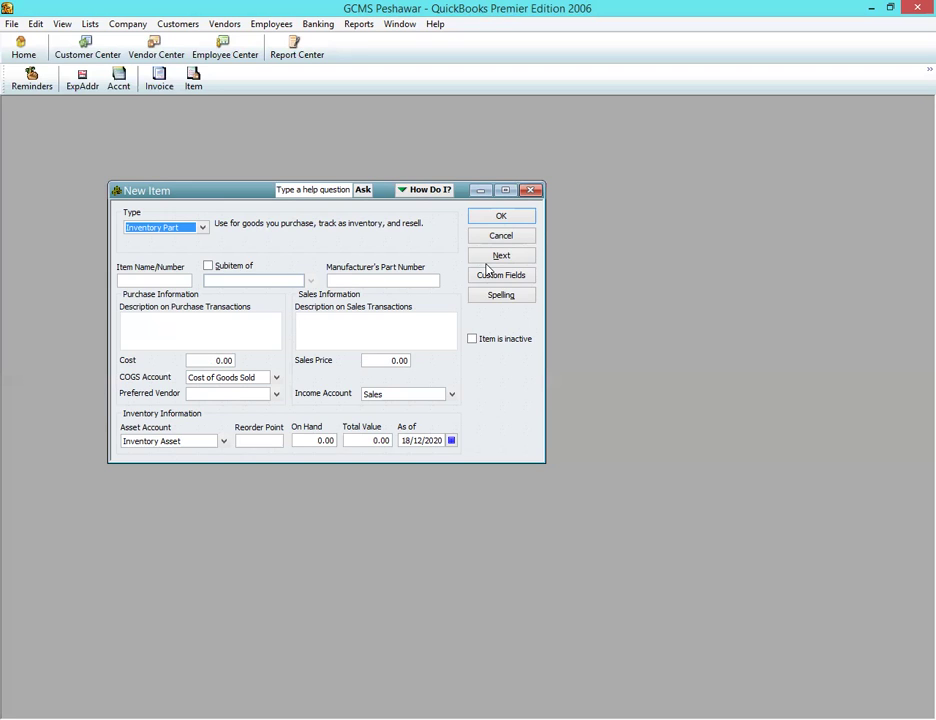
Switch the new item's type to Inventory Assembly and examine its form alongside the vendor inventory activities, including Build Assemblies
left_click(222, 24)
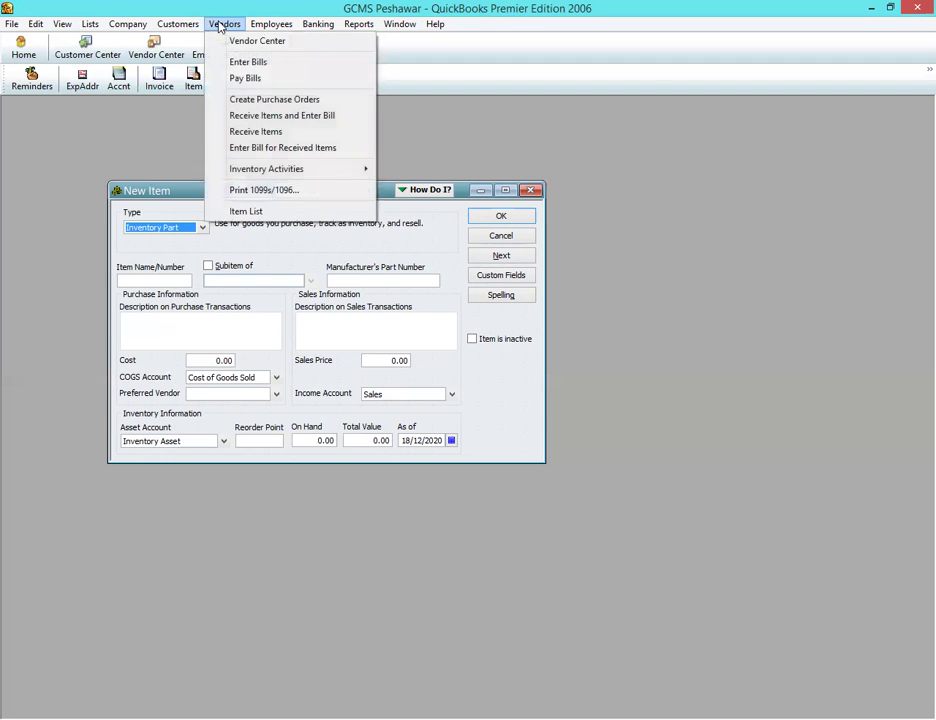
mouse_move(366, 170)
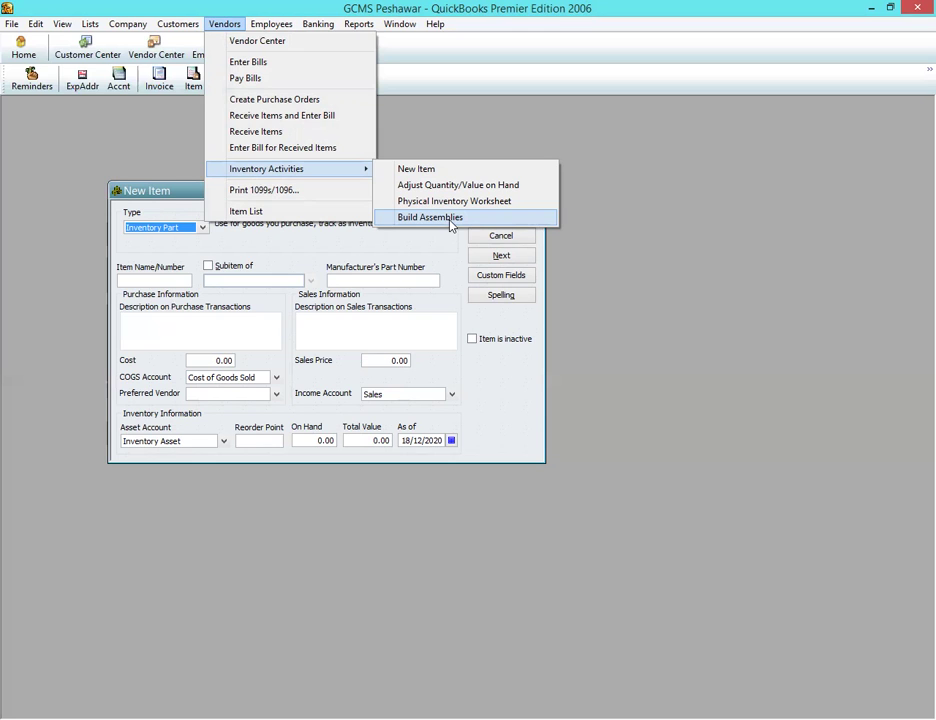
left_click(175, 245)
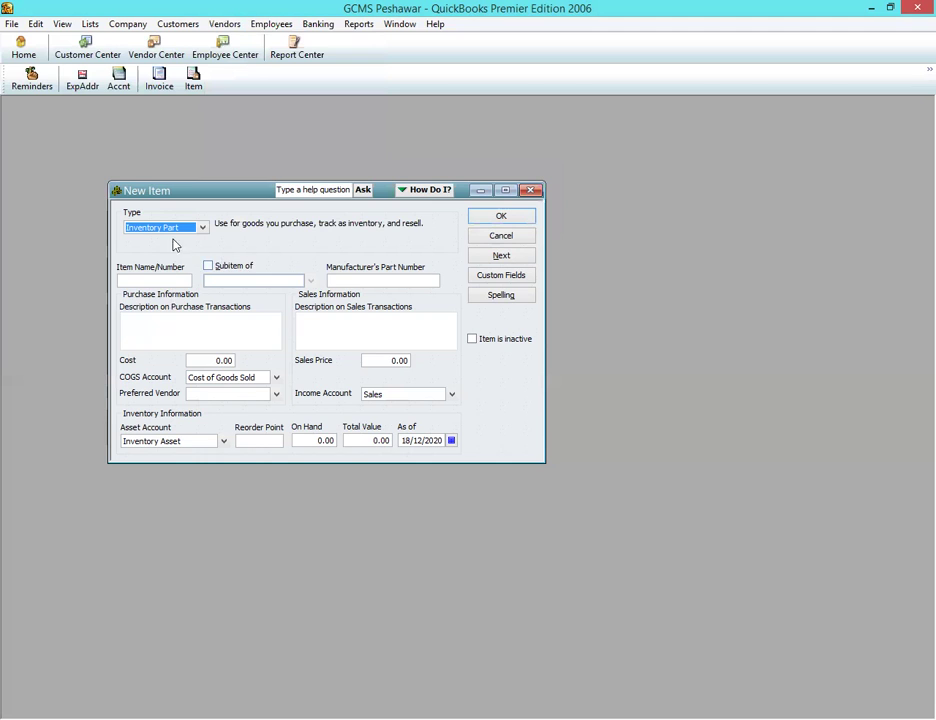
left_click(143, 229)
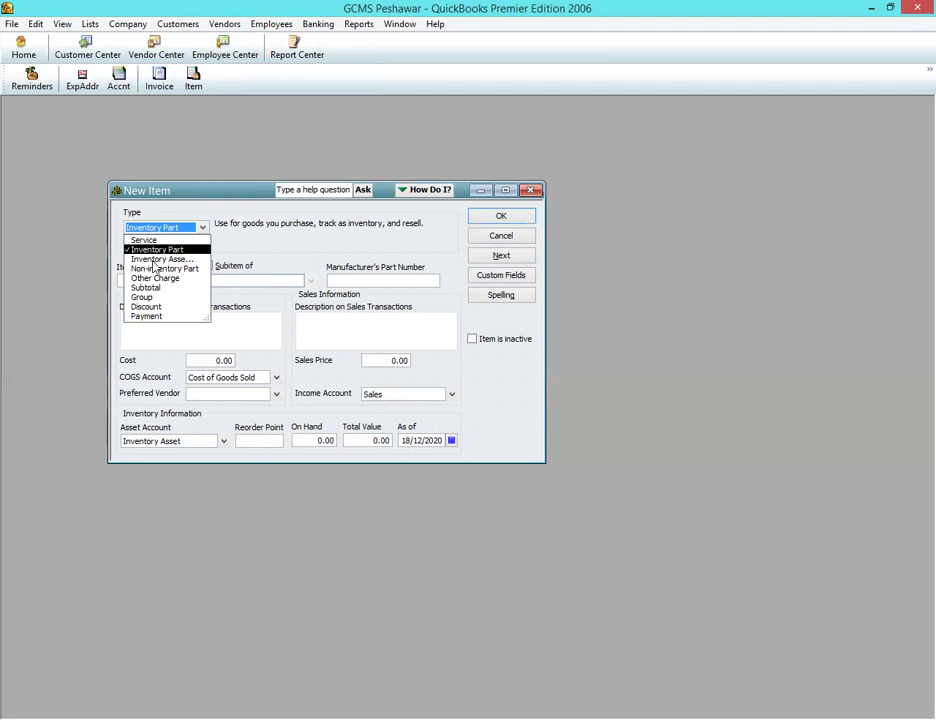
left_click(153, 260)
left_click(233, 28)
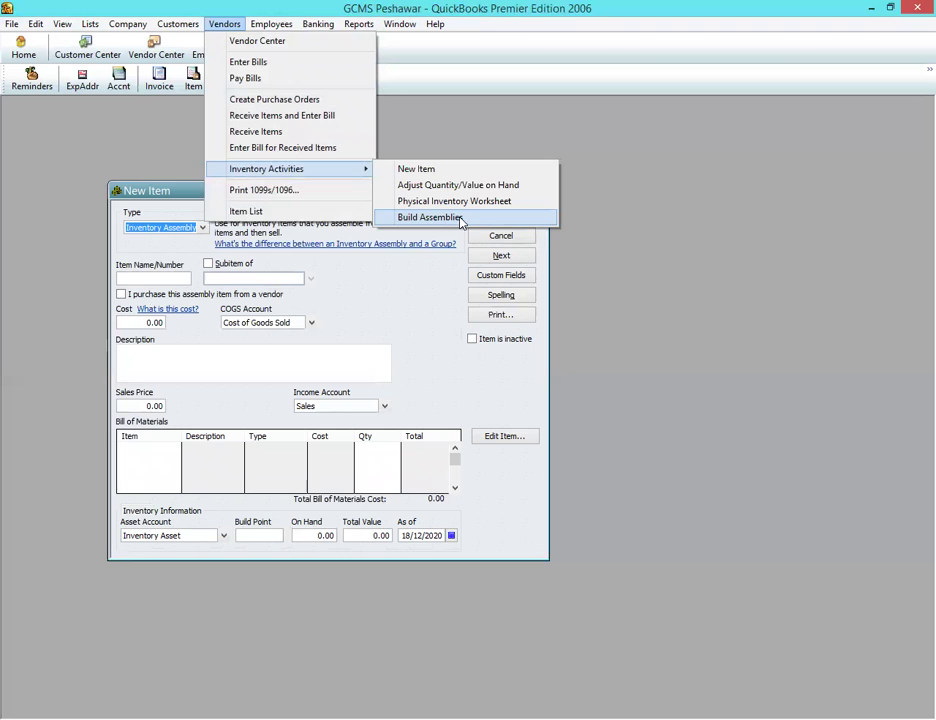
left_click(184, 229)
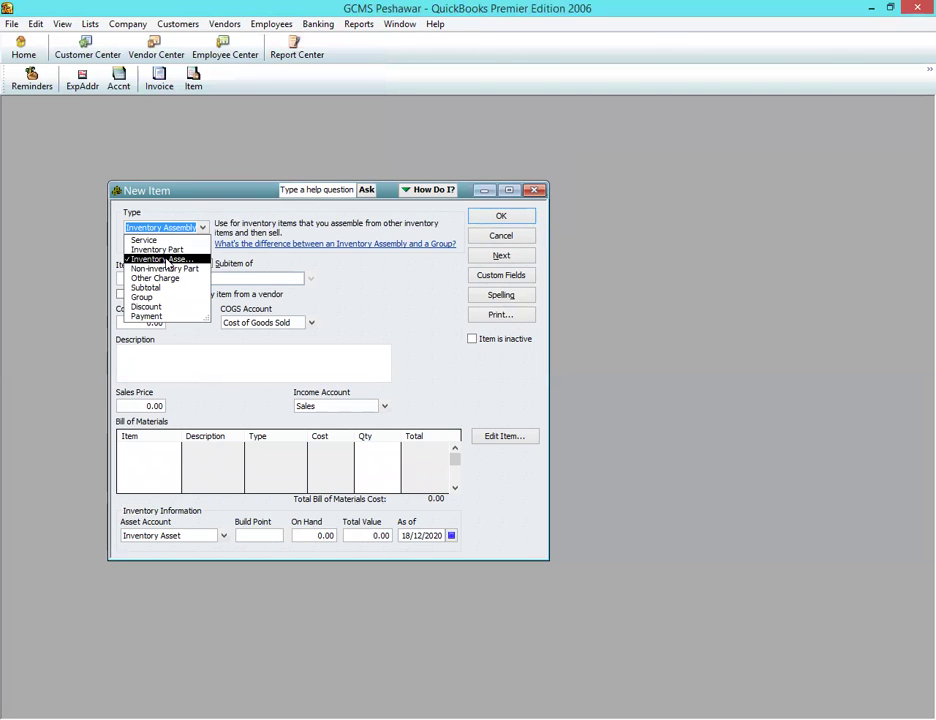
left_click(167, 260)
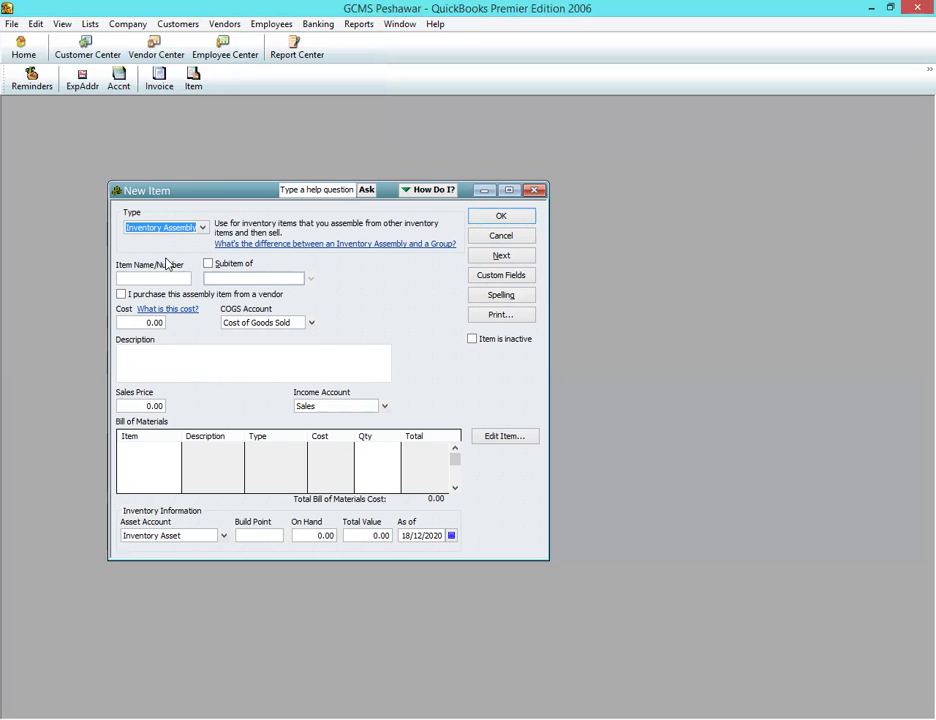
Switch the new item's type to Non-inventory Part and Other Charge in turn to examine each form
key("alt+Down")
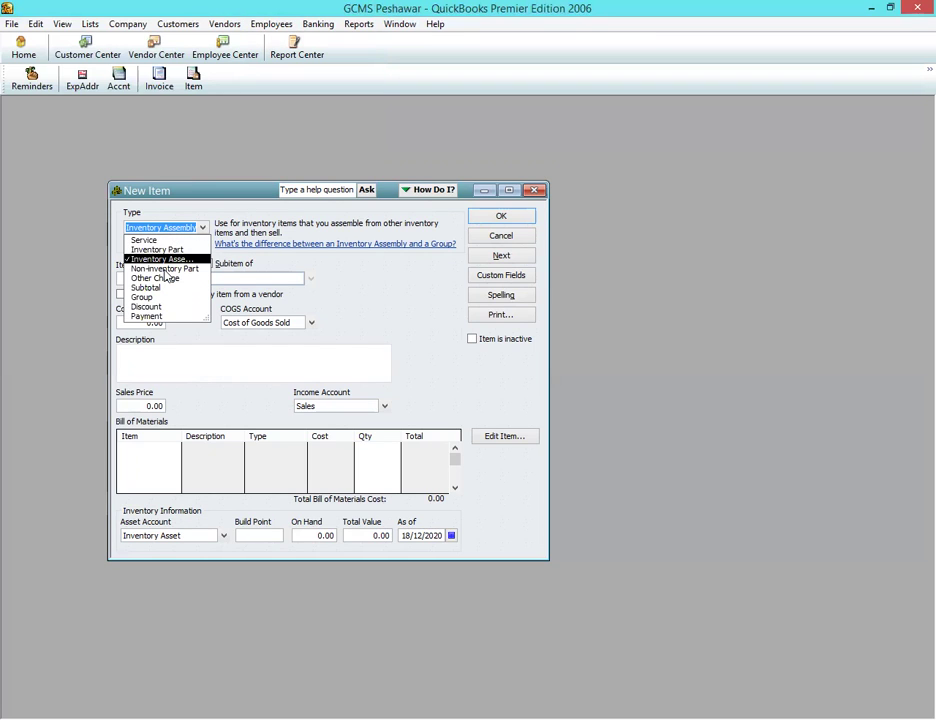
key("Down")
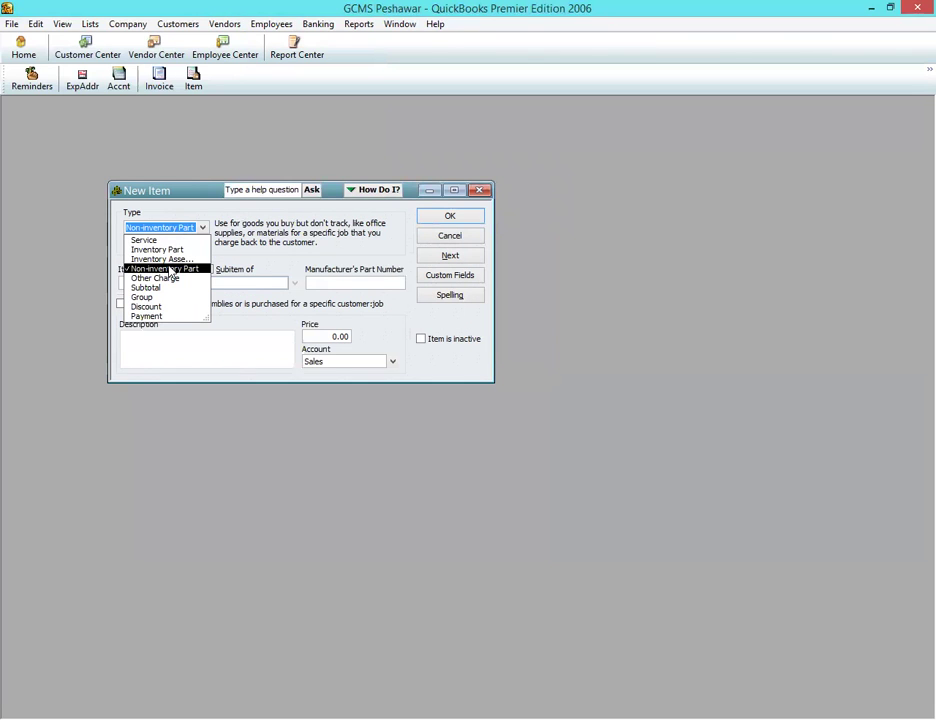
left_click(177, 272)
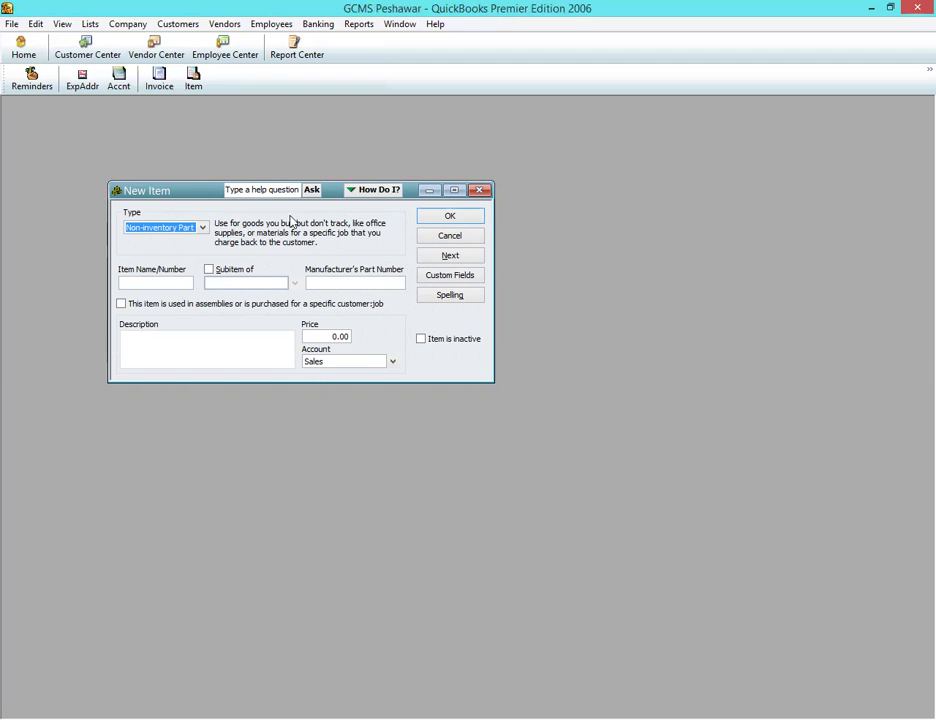
left_click(202, 228)
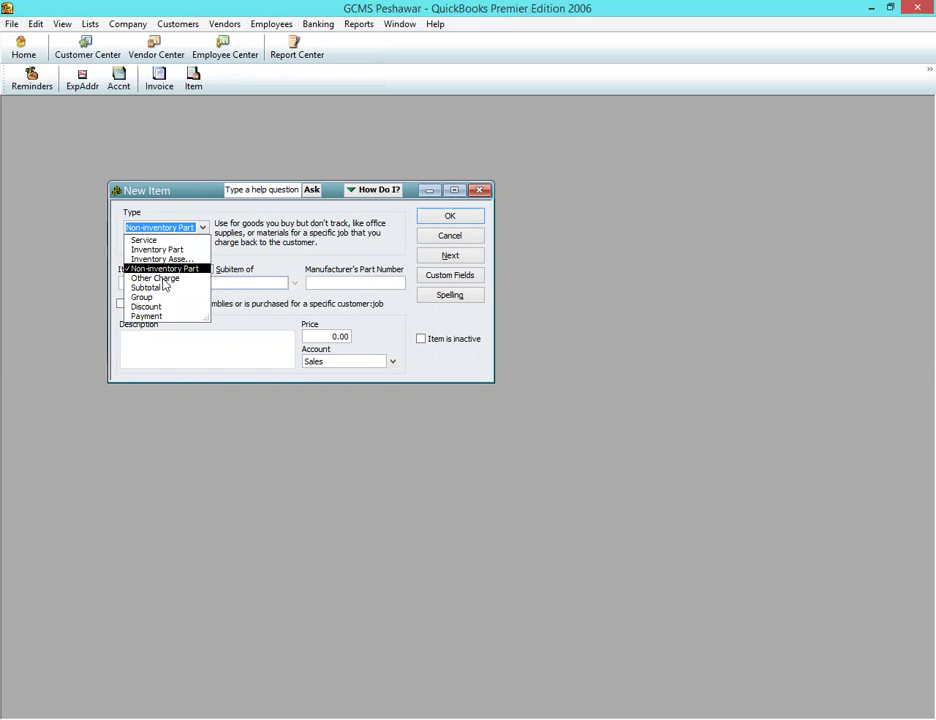
left_click(165, 279)
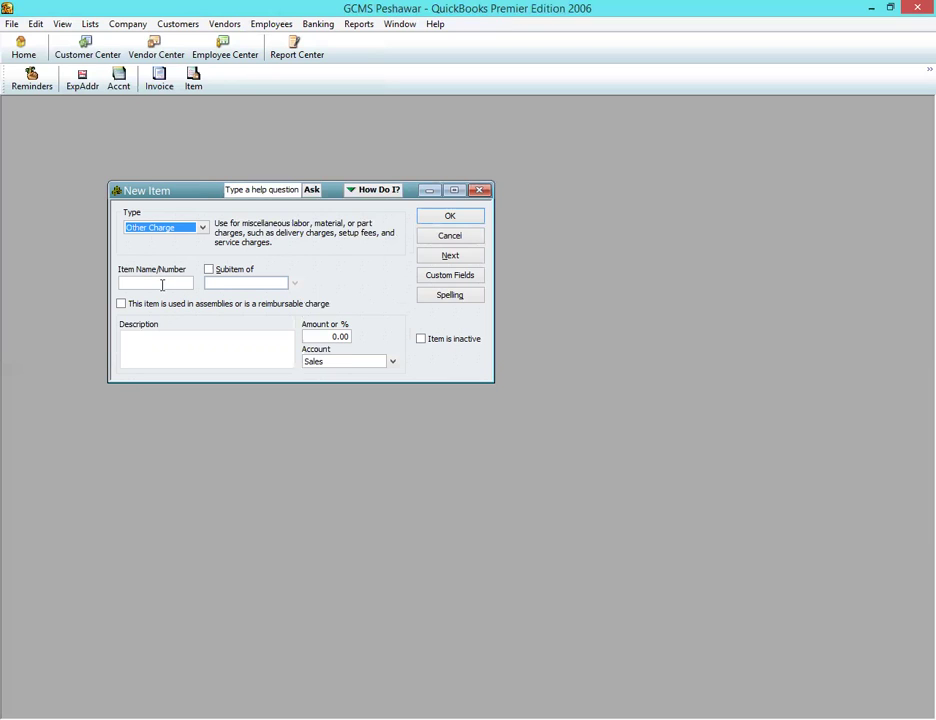
Switch the new item's type to Subtotal and Group in turn to examine each form
left_click(160, 229)
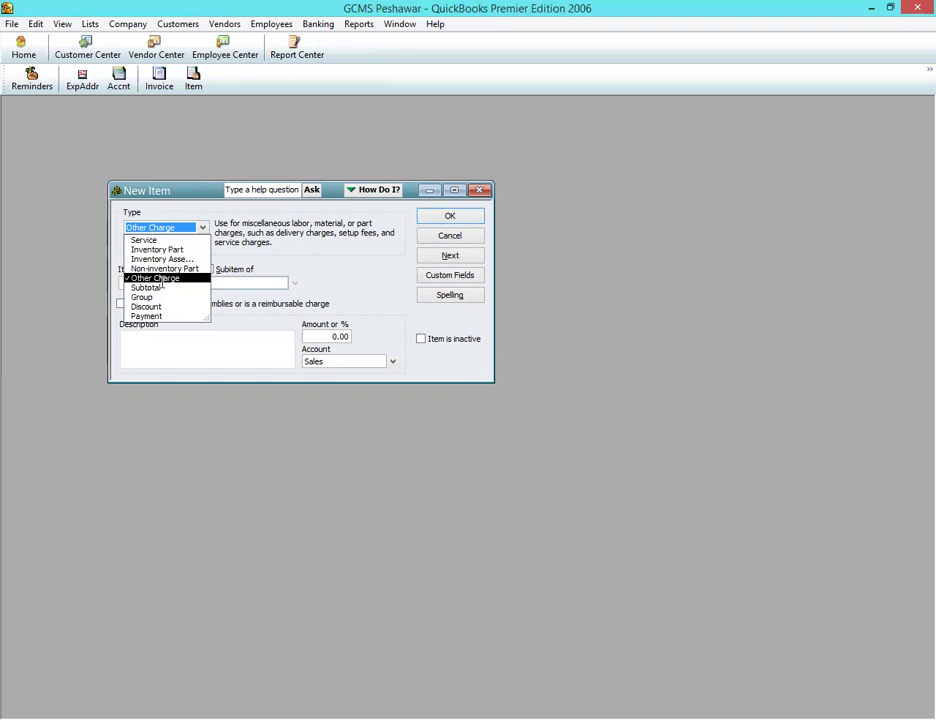
left_click(165, 287)
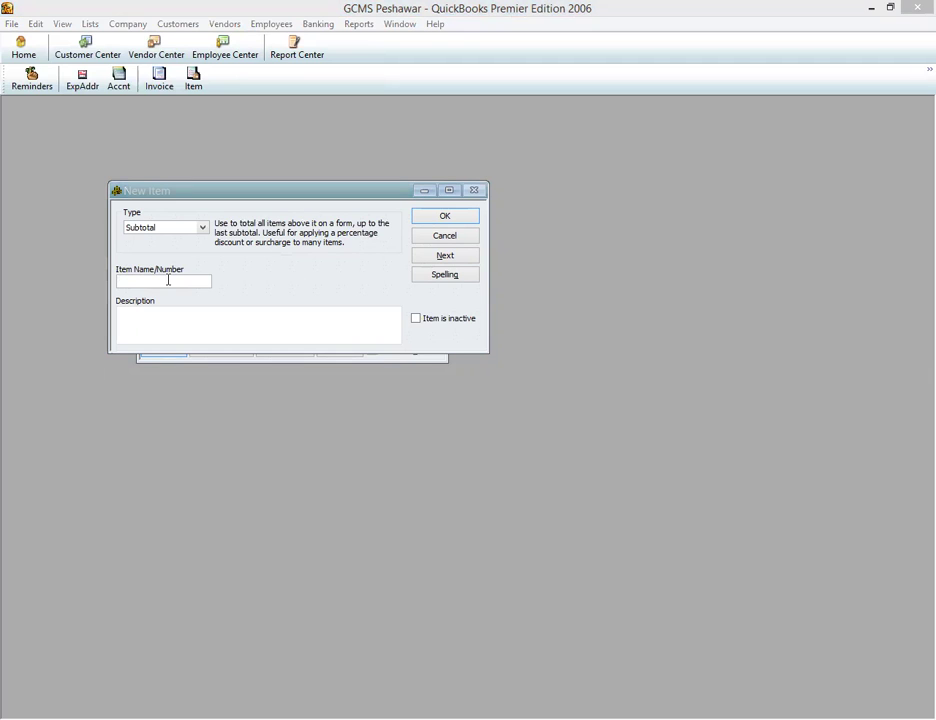
left_click(190, 232)
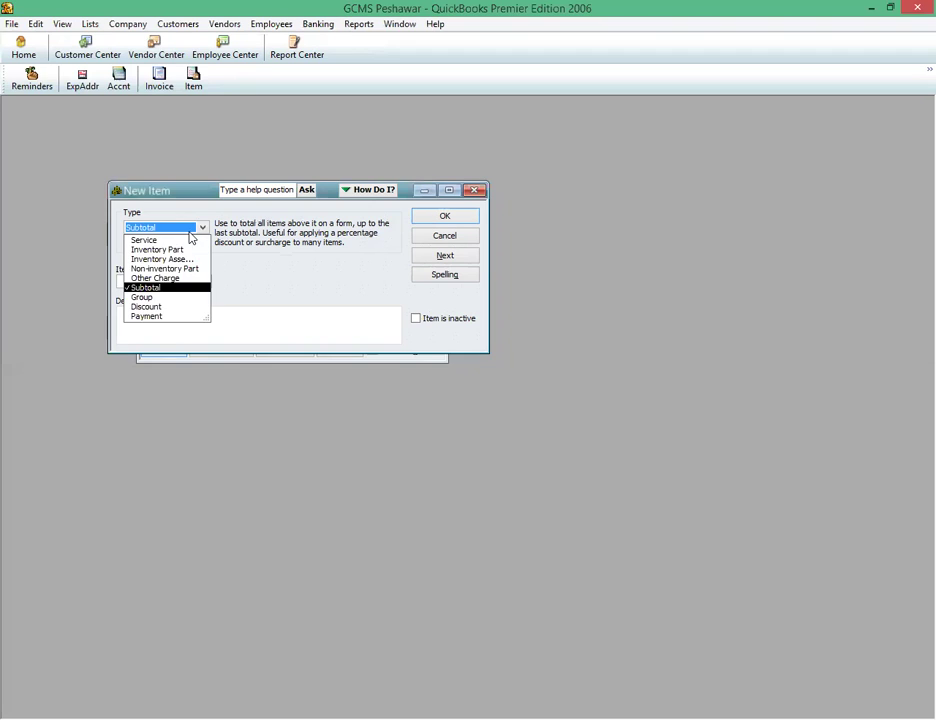
left_click(143, 297)
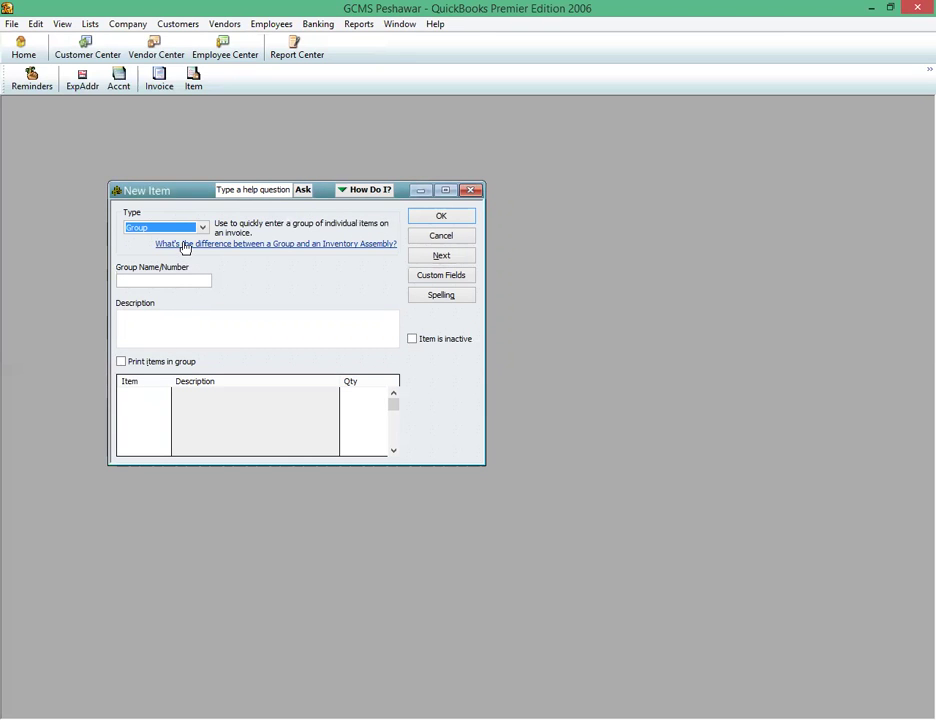
Switch the new item's type to Discount and examine its amount field and the available customer commands
left_click(175, 230)
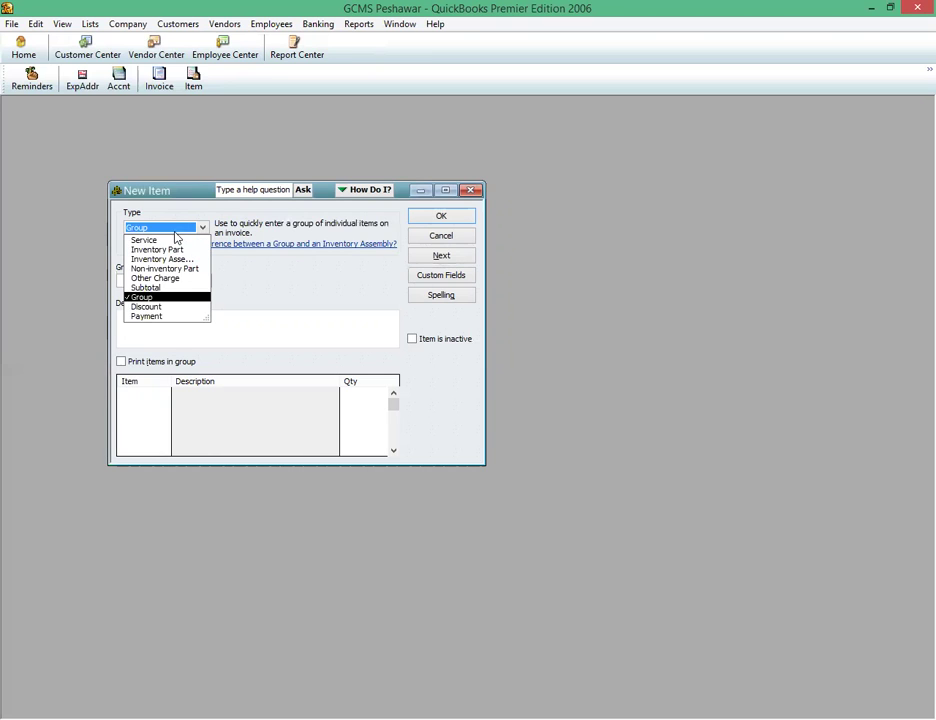
left_click(160, 307)
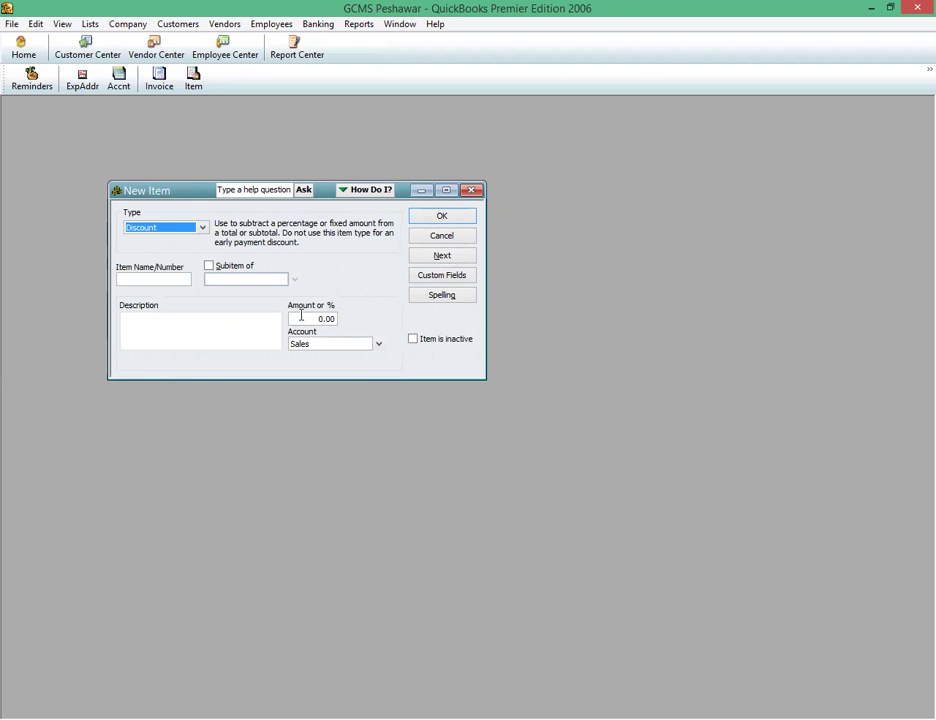
left_click(322, 318)
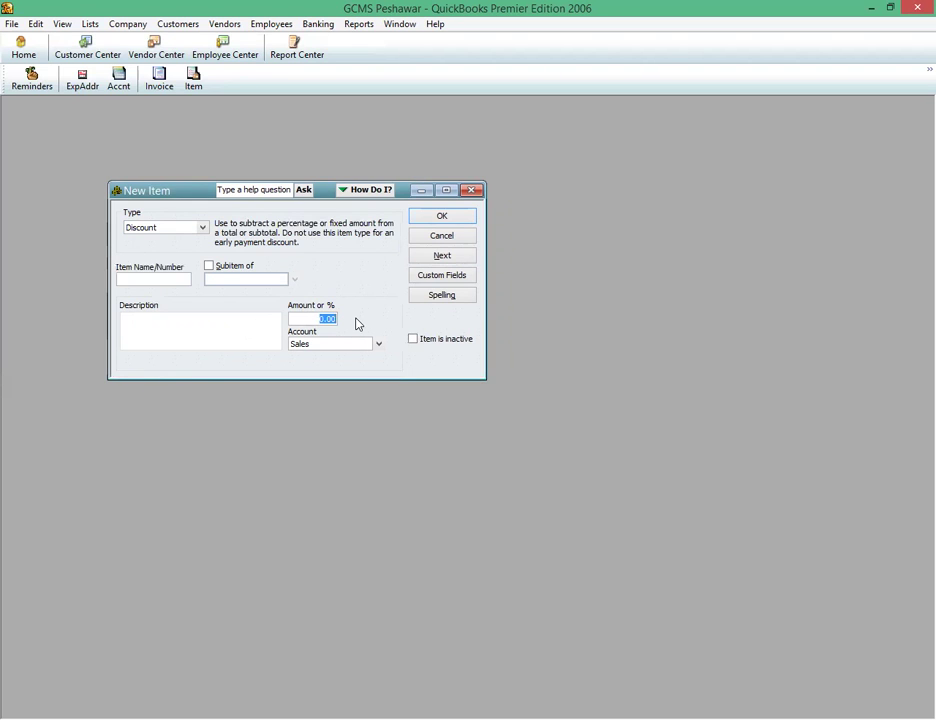
left_click(180, 25)
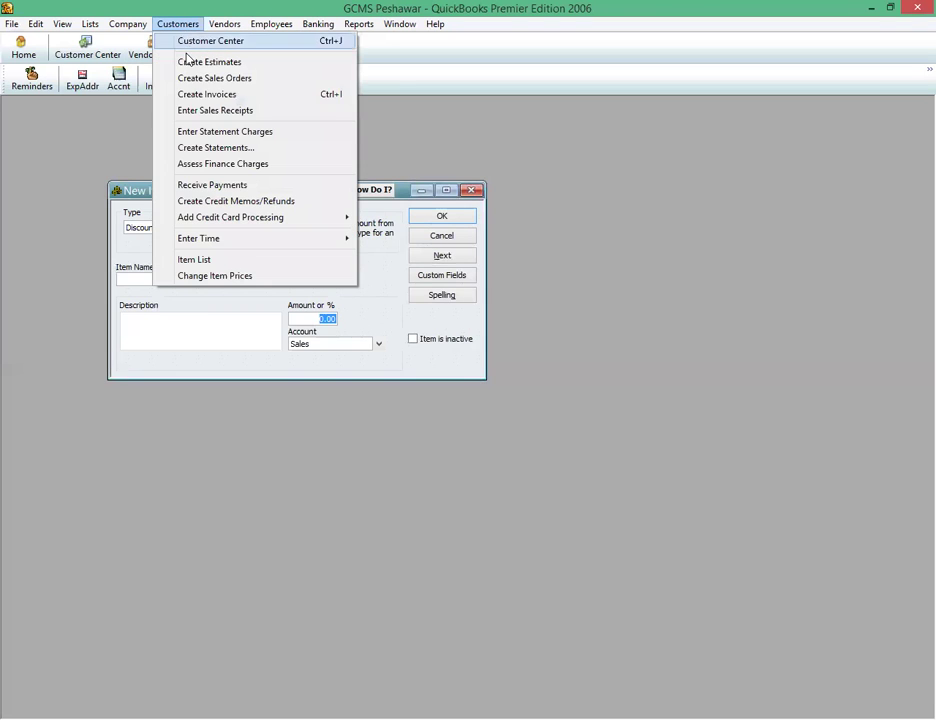
left_click(193, 301)
Switch the new item's type to Payment, examine its form, and browse the customer and company list commands
left_click(185, 232)
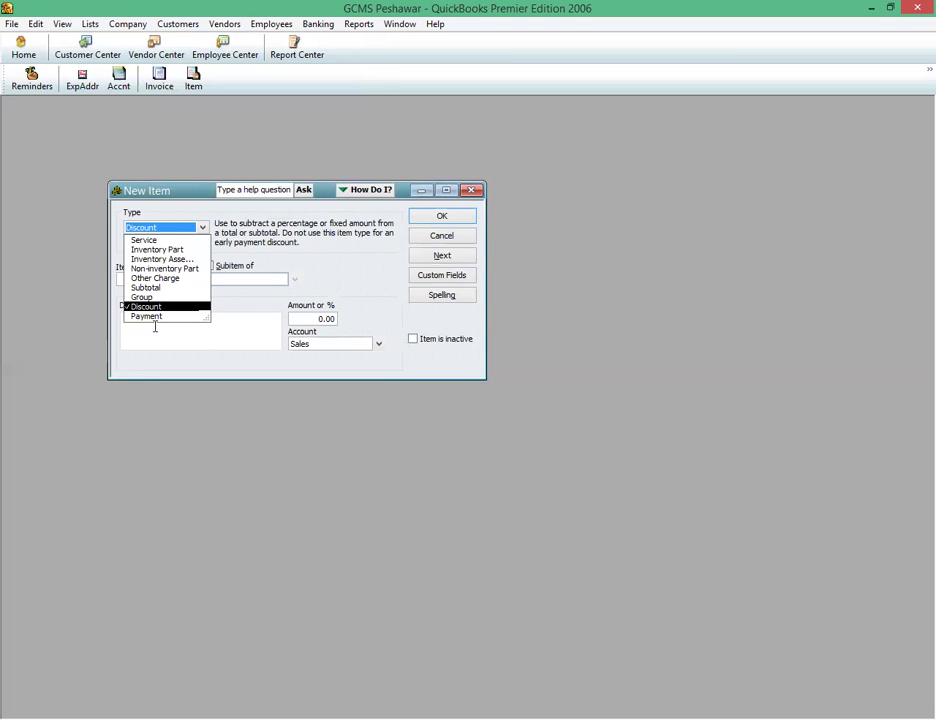
left_click(155, 317)
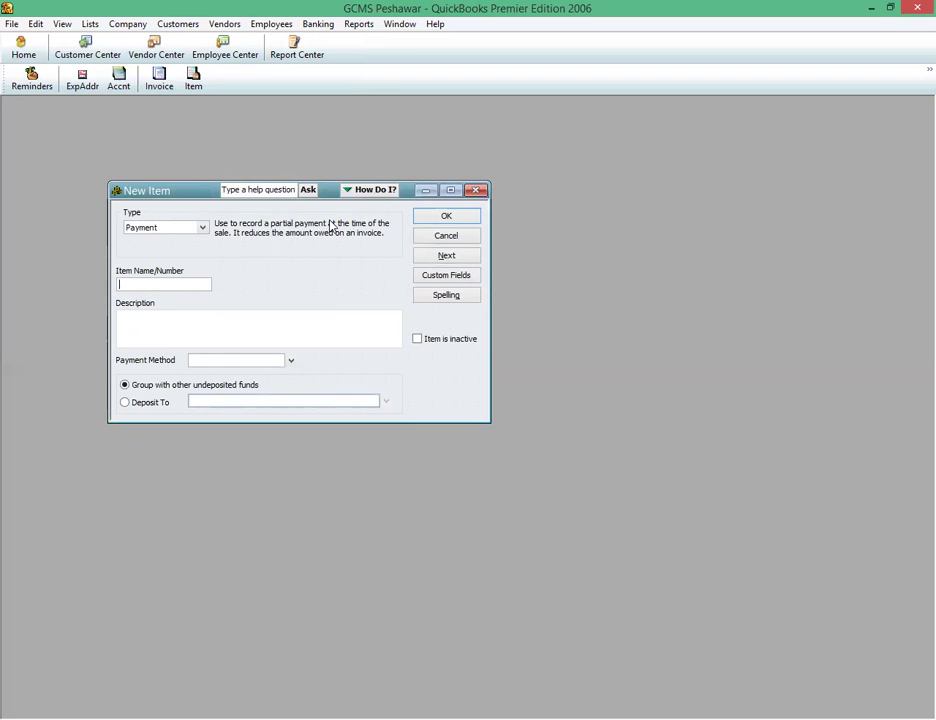
left_click(180, 25)
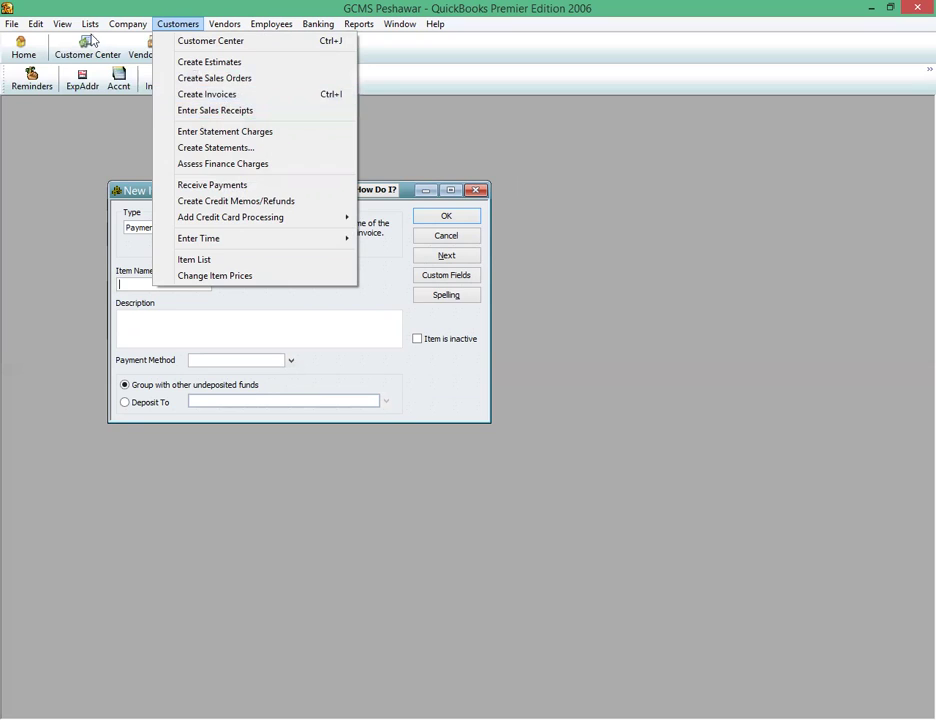
mouse_move(88, 24)
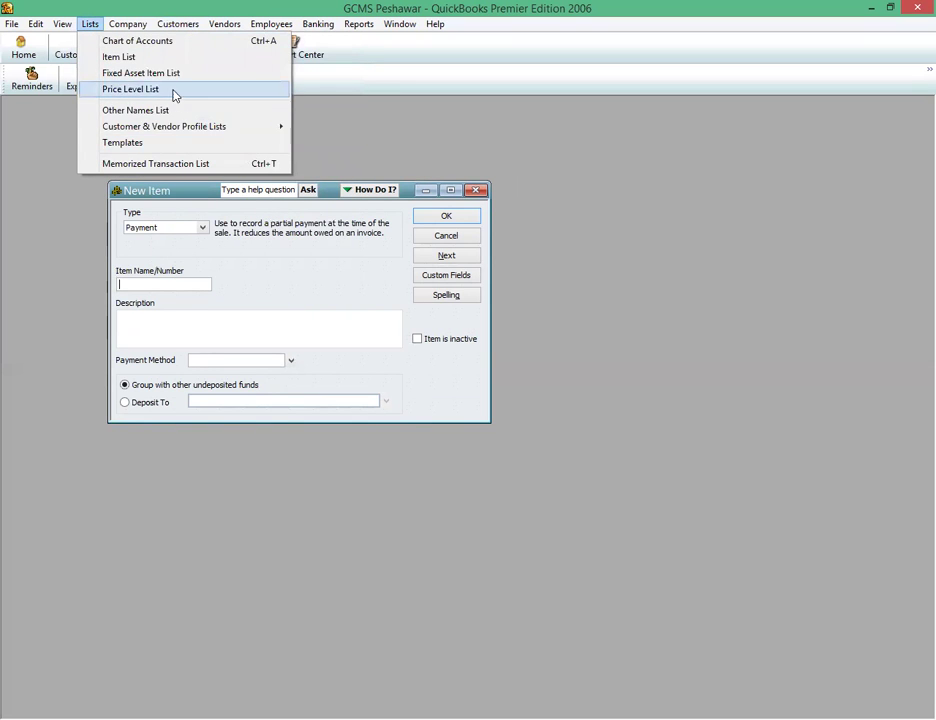